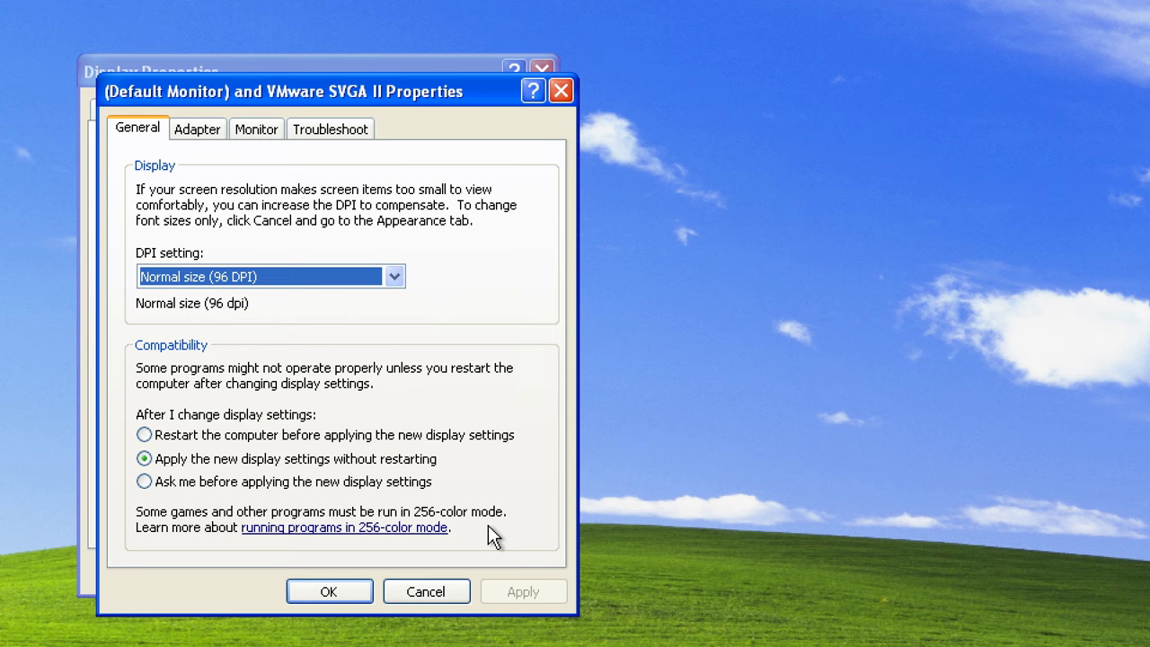
Set a custom DPI scale of 20% of normal size for the display and acknowledge the restart notice
drag(450, 99, 911, 75)
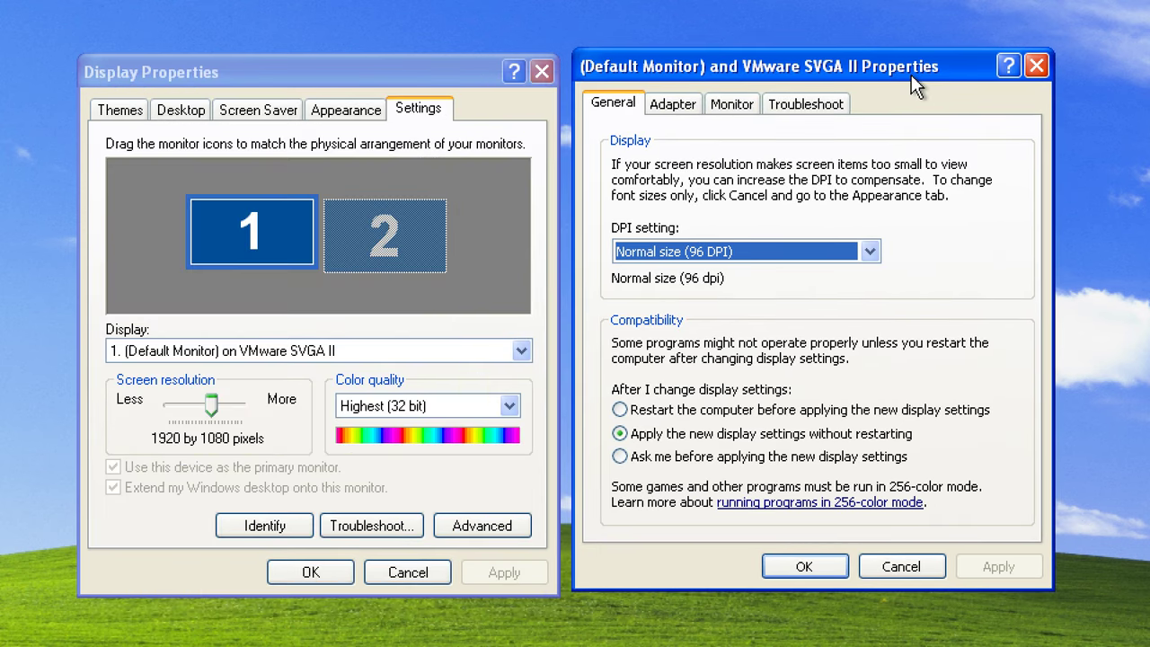
click(874, 254)
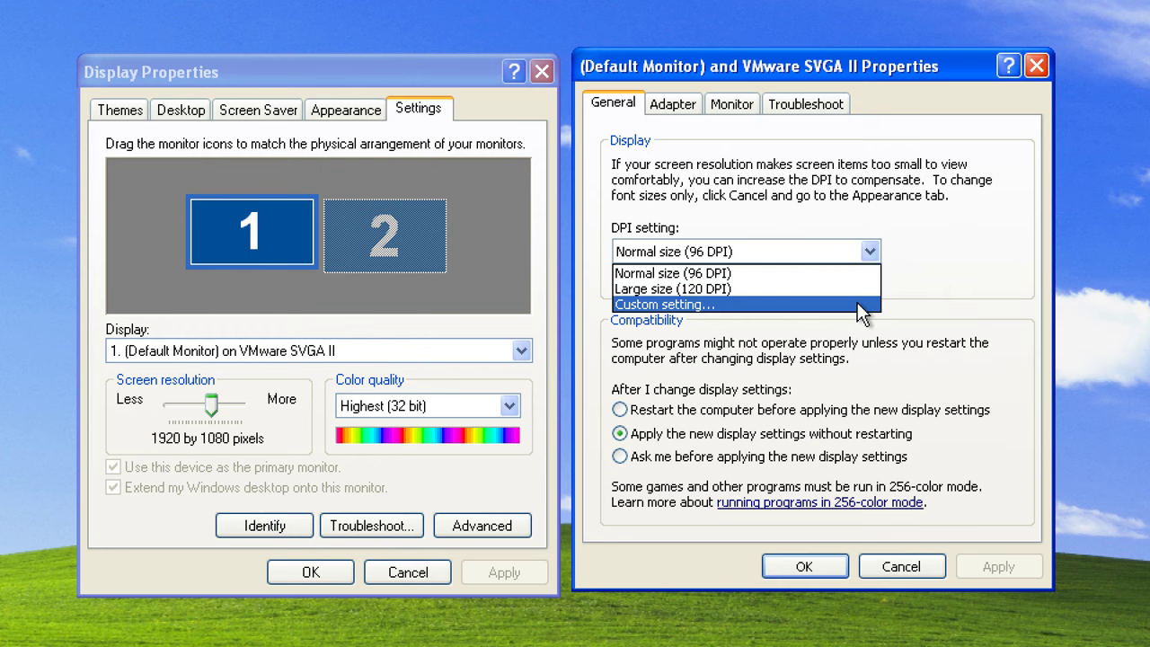
click(859, 303)
double_click(902, 222)
text(20)
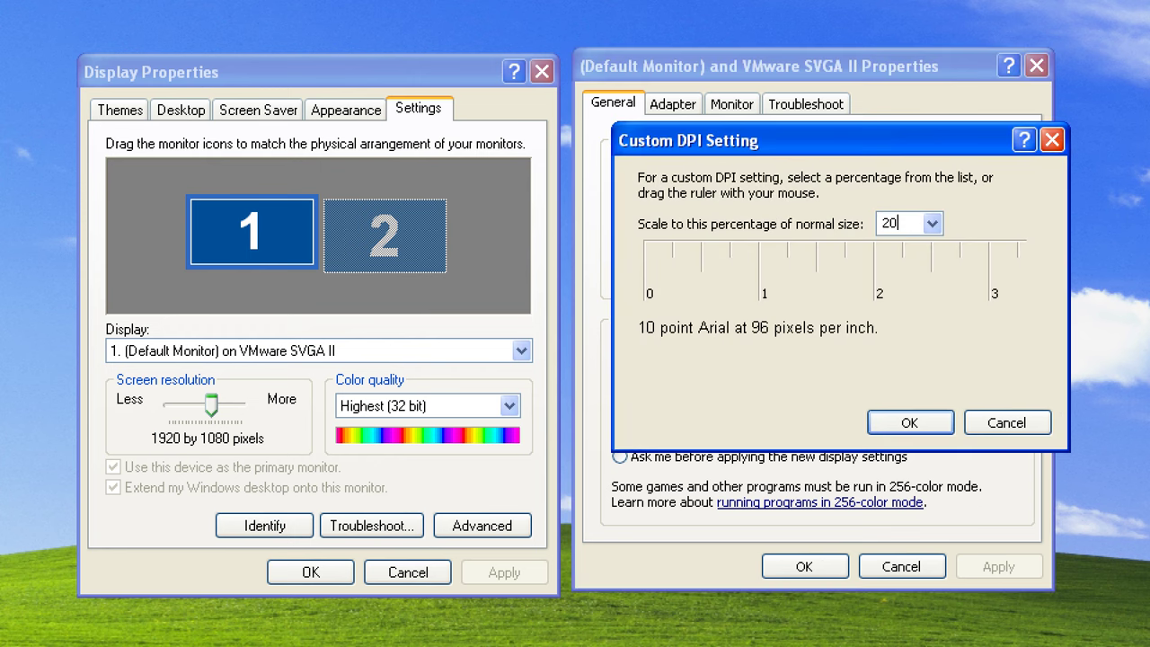
key(Tab)
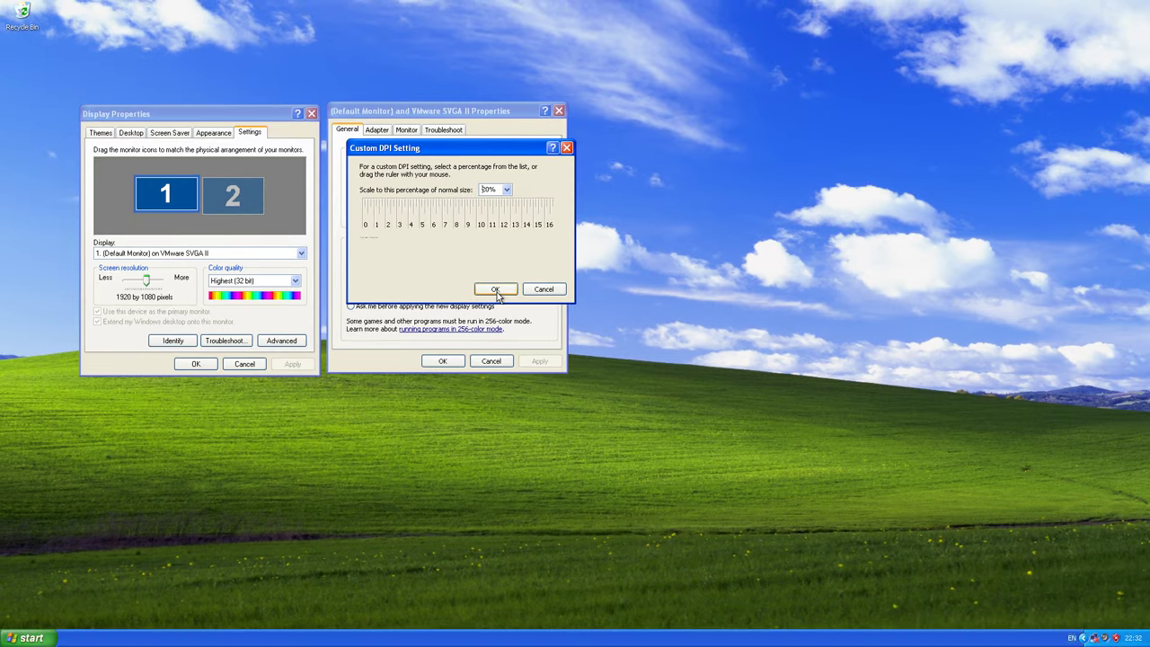
click(909, 422)
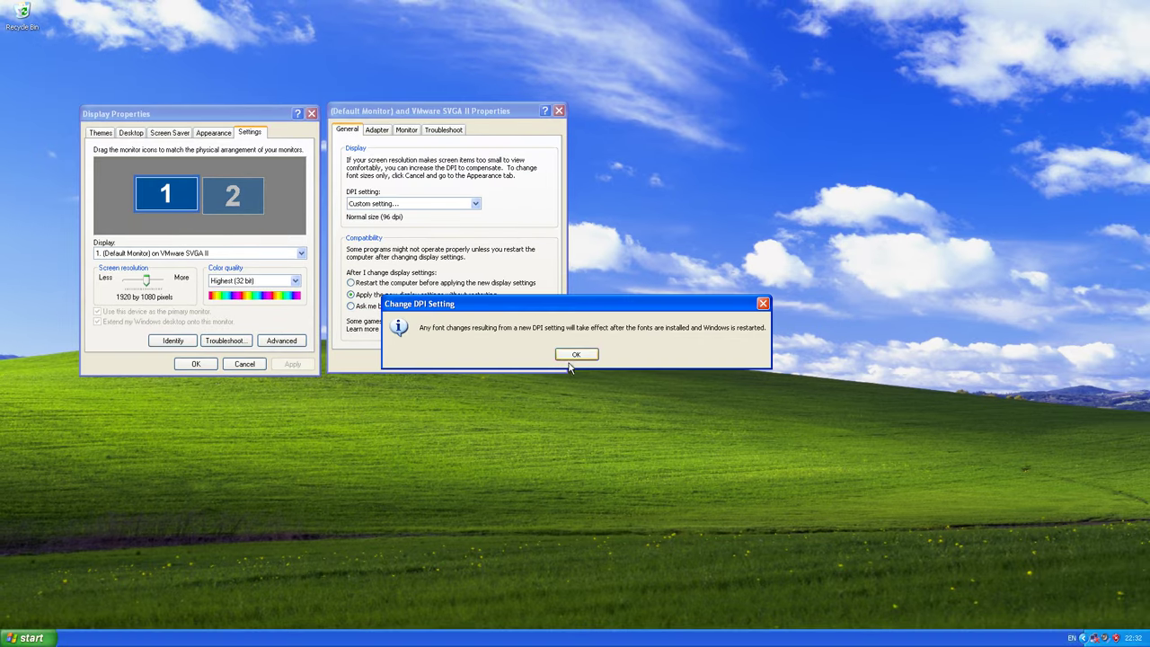
click(577, 355)
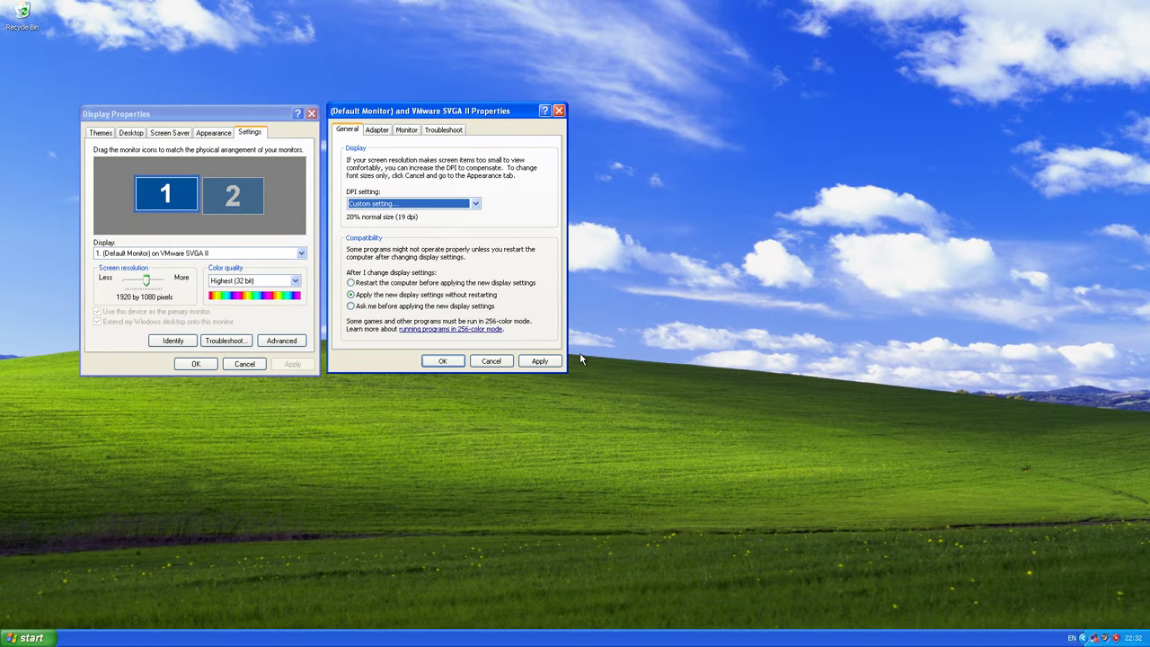
Accept the new DPI setting, close Display Properties and agree to restart the computer
click(442, 361)
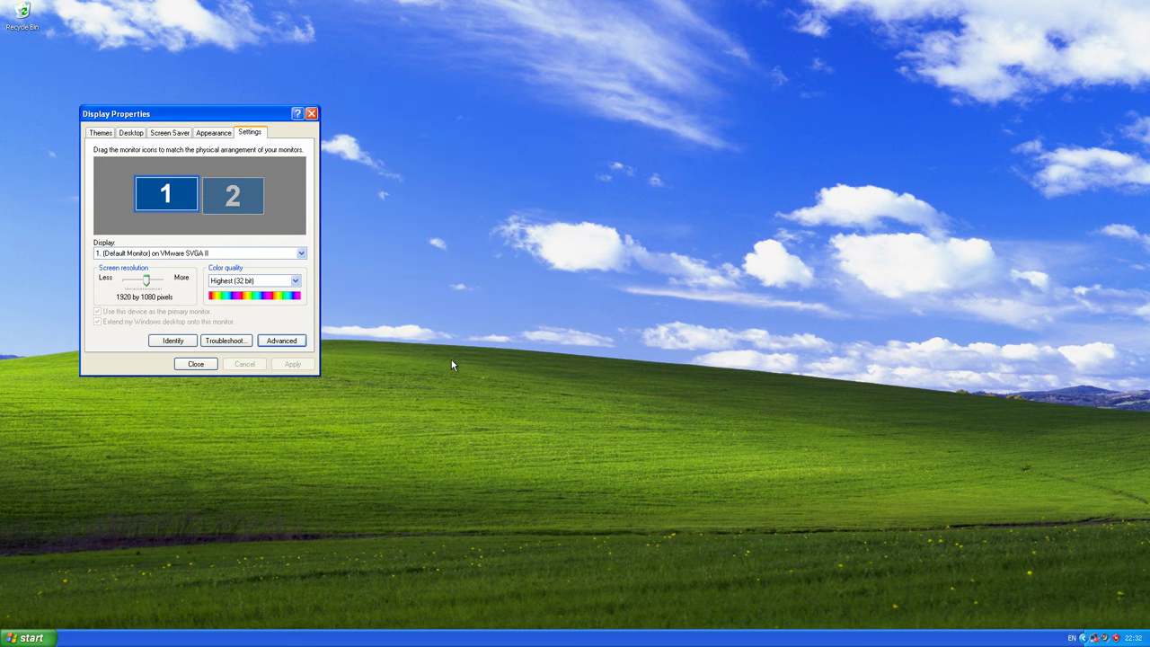
click(201, 365)
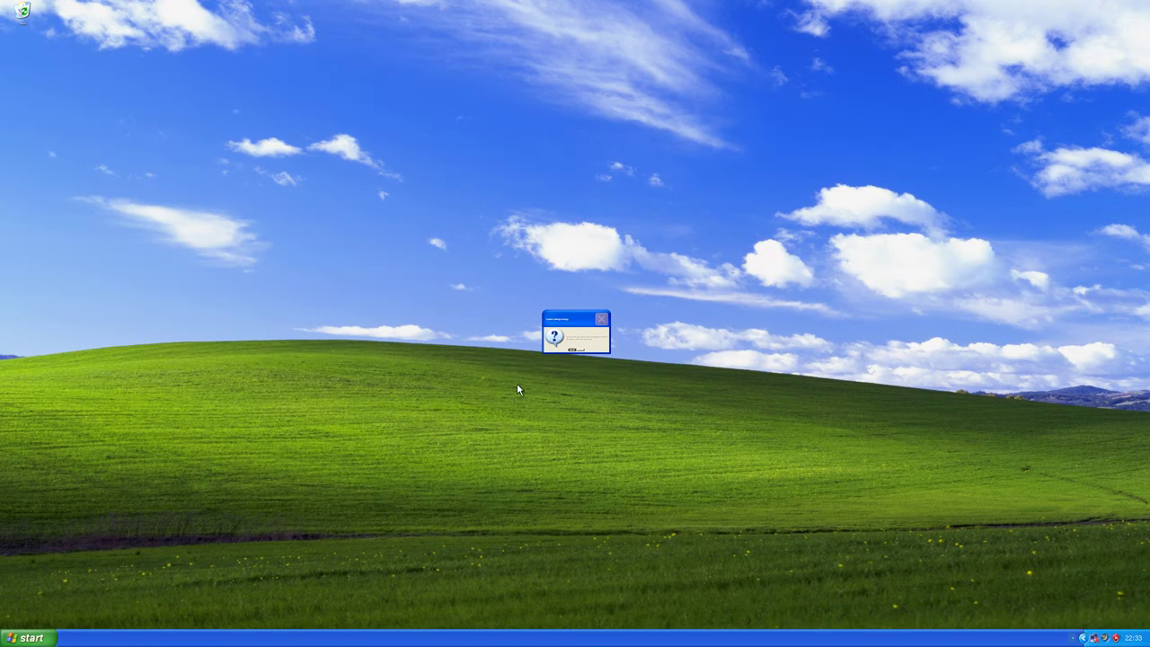
click(571, 351)
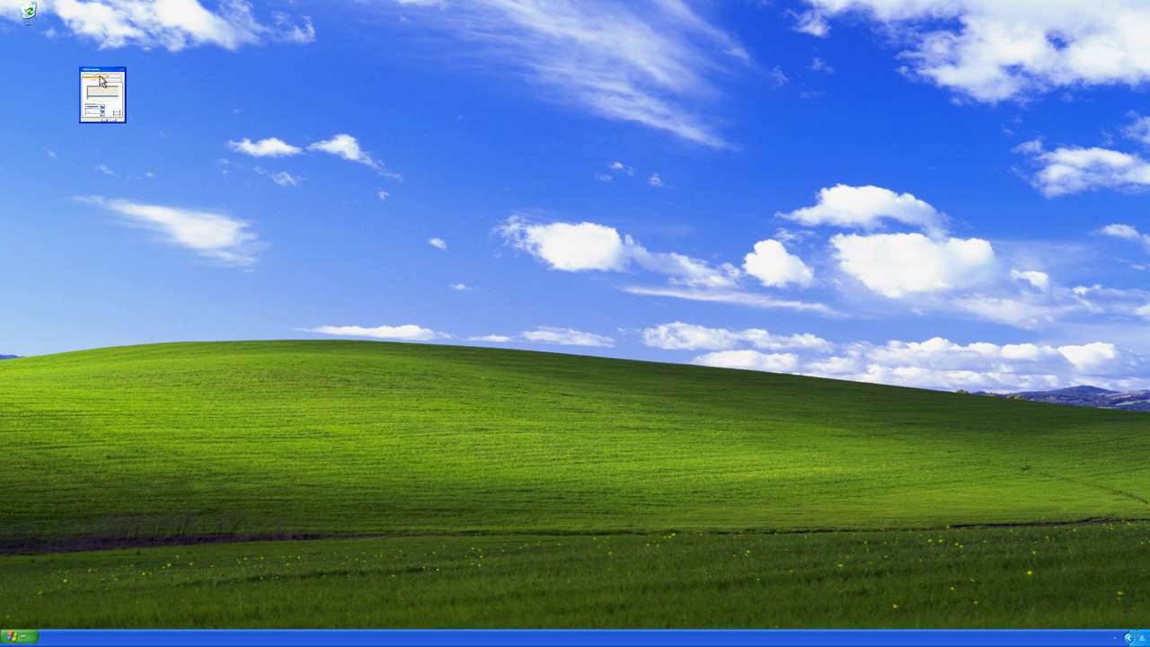
Open the advanced properties from the display settings and place that dialog beside Display Properties
click(114, 80)
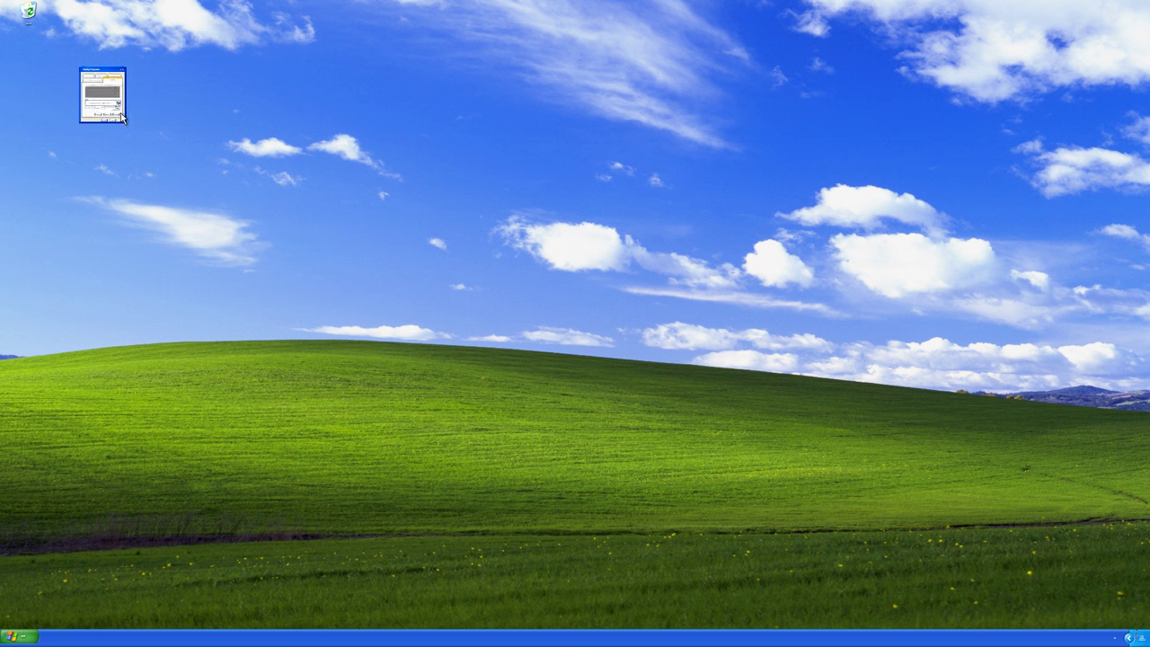
click(118, 115)
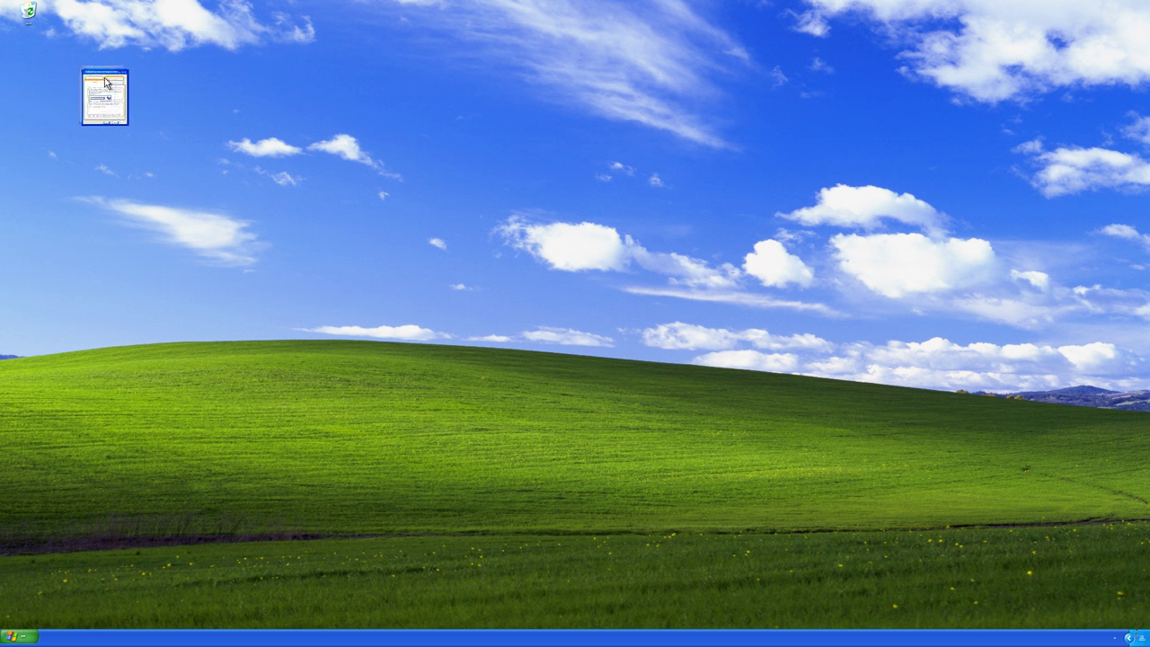
drag(102, 71, 166, 74)
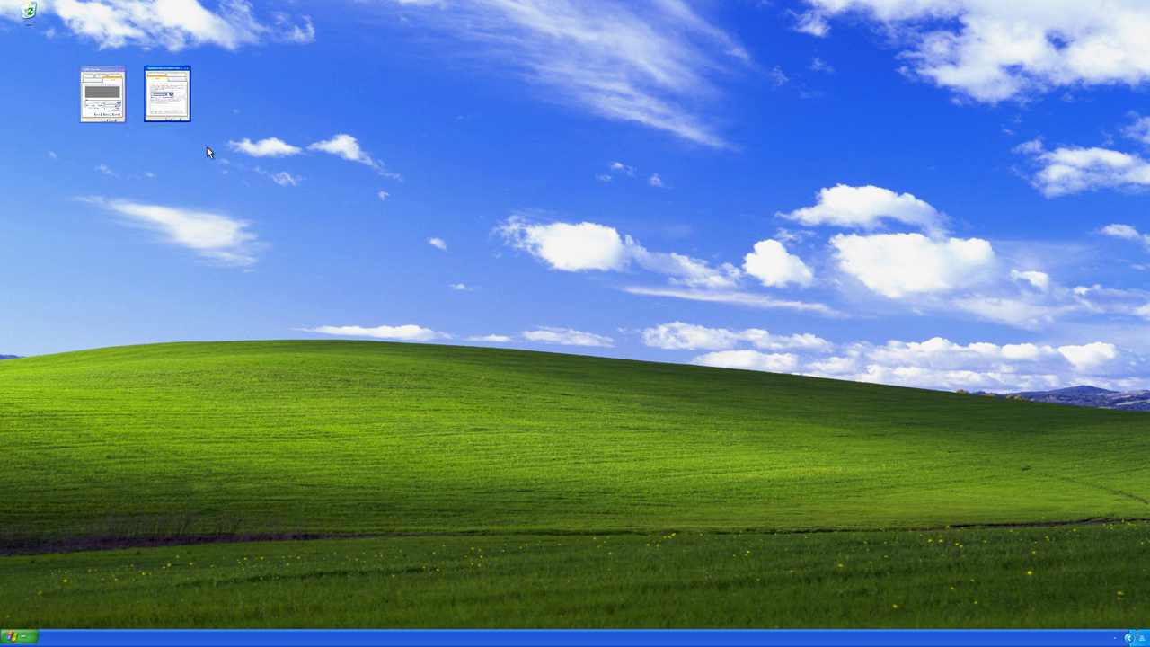
Open My Computer and move its window below the two display dialogs
click(27, 639)
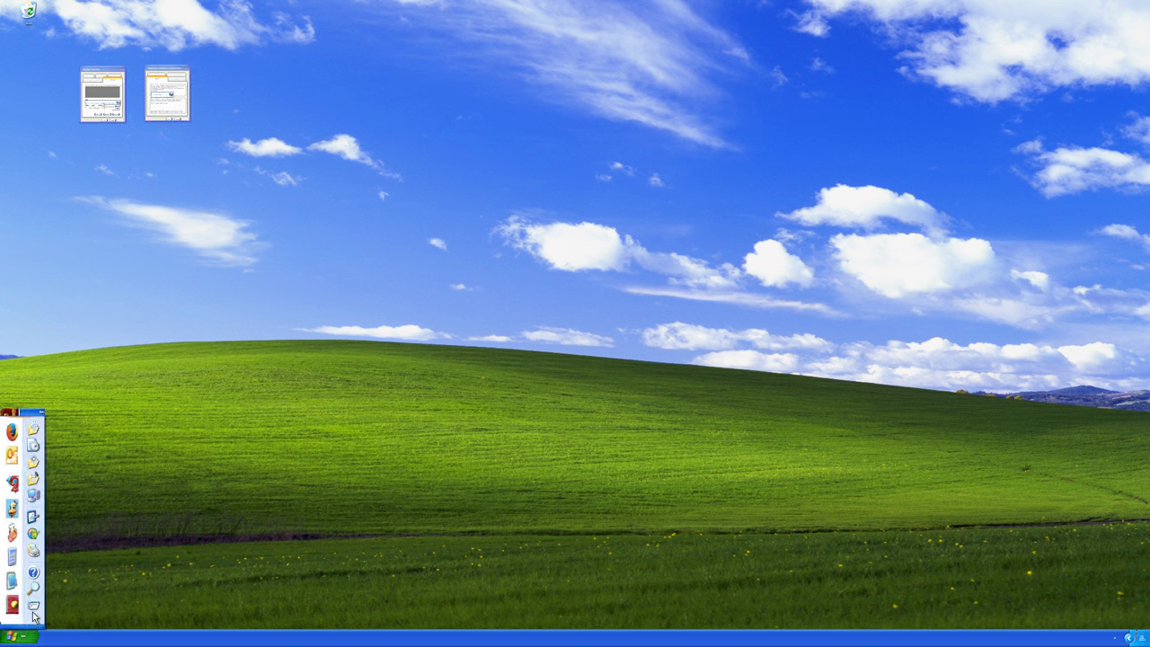
click(34, 497)
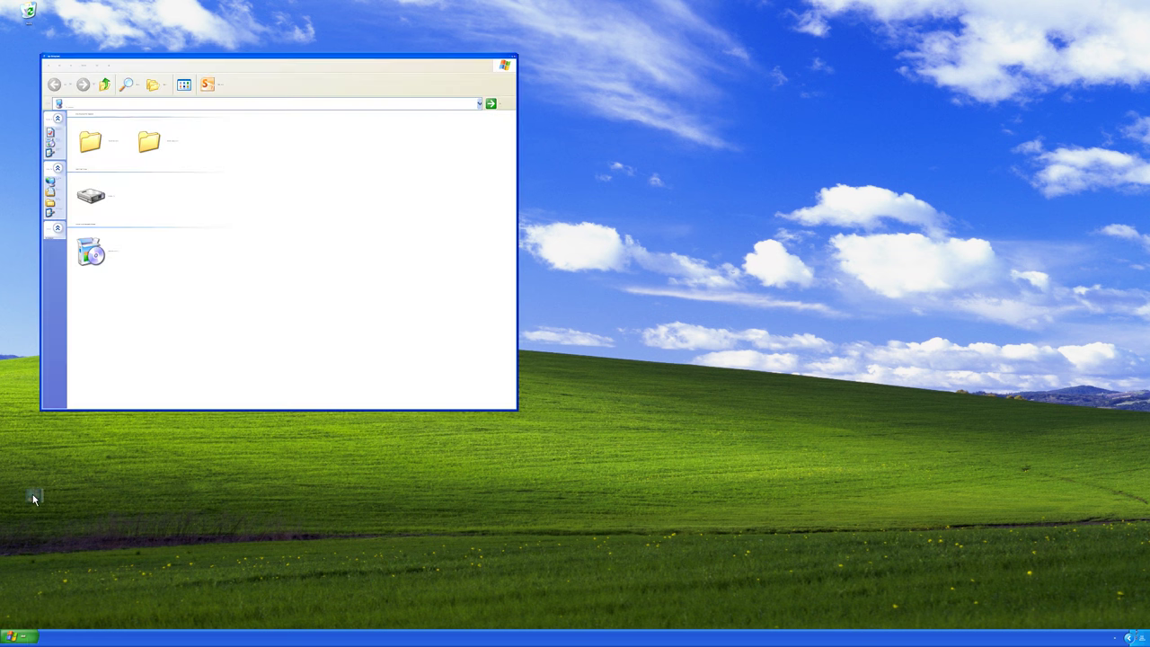
drag(213, 56, 279, 153)
View the hard drive's properties at the new scale, moving the dialog into the open, and close it and My Computer
right_click(158, 286)
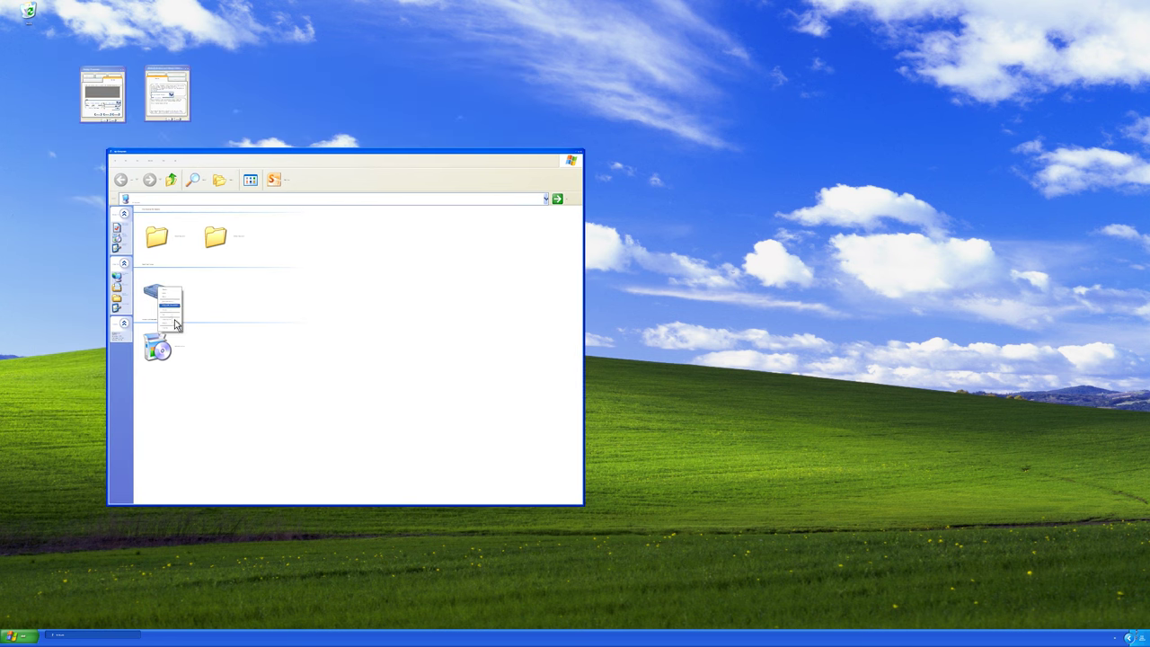
click(171, 329)
drag(177, 294, 349, 276)
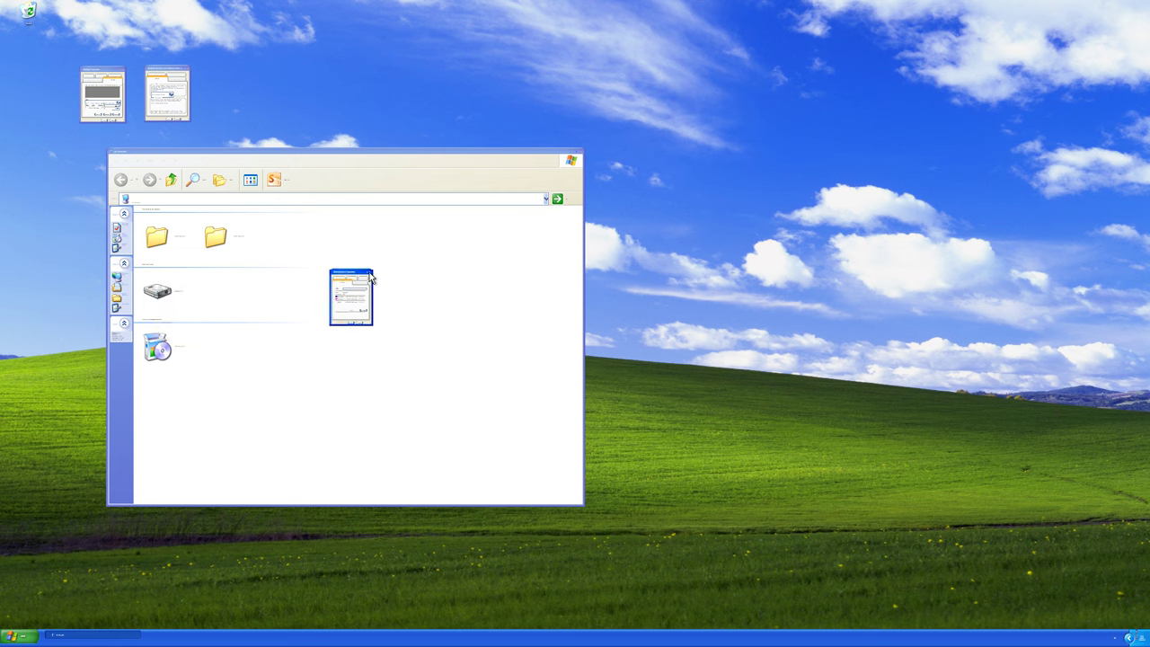
click(369, 278)
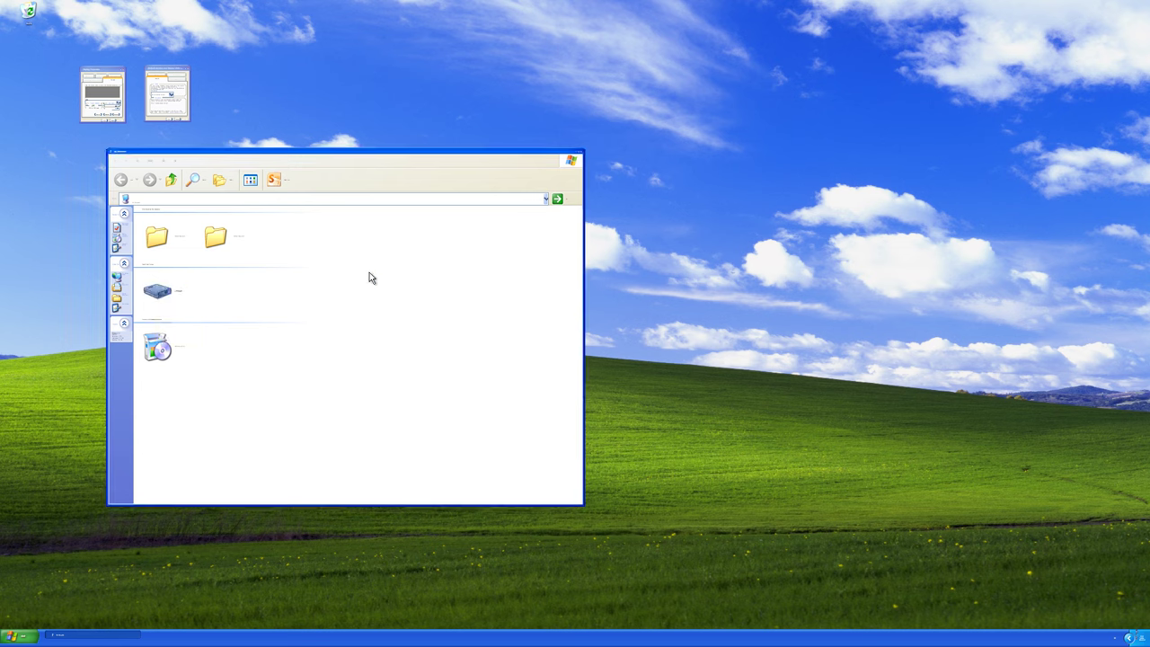
click(580, 154)
Open the Run dialog and move it slightly away from the corner of the desktop
click(23, 635)
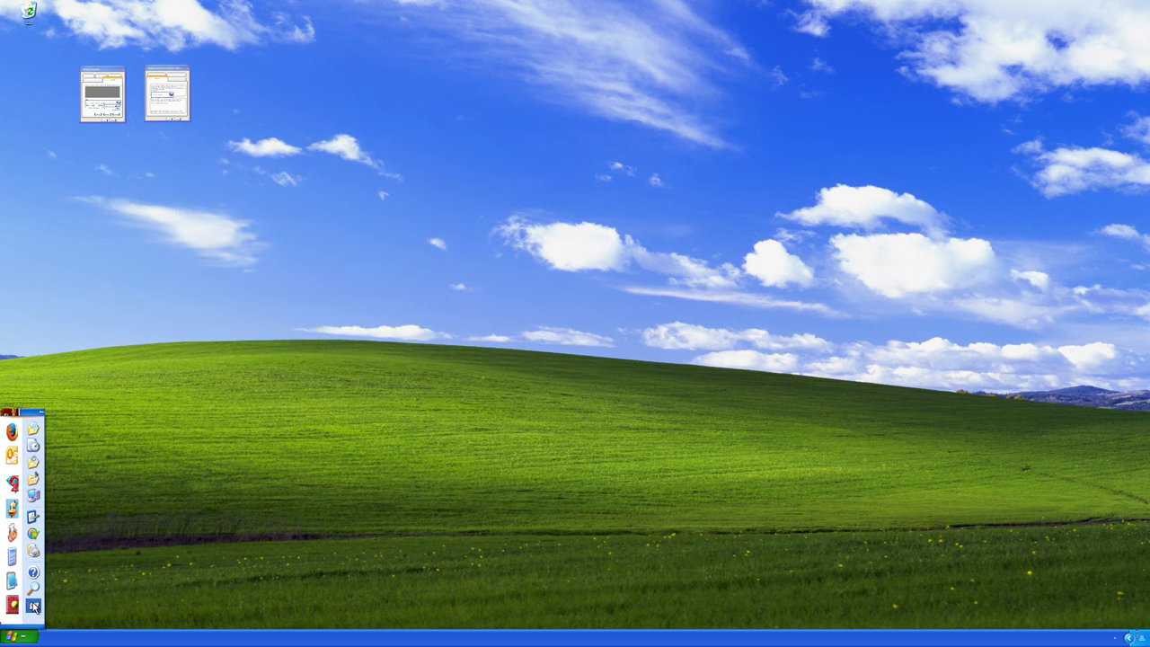
click(33, 606)
drag(20, 614, 69, 570)
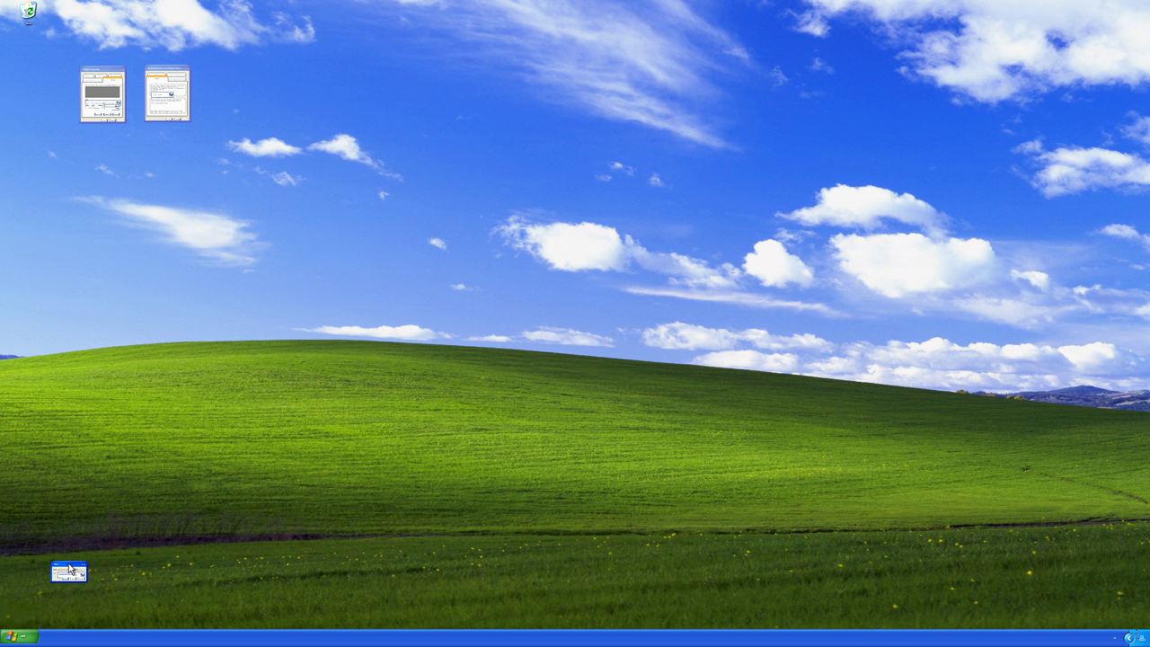
Launch Notepad from the accessories, look at its file dialog at the tiny scale, and close the program
click(18, 636)
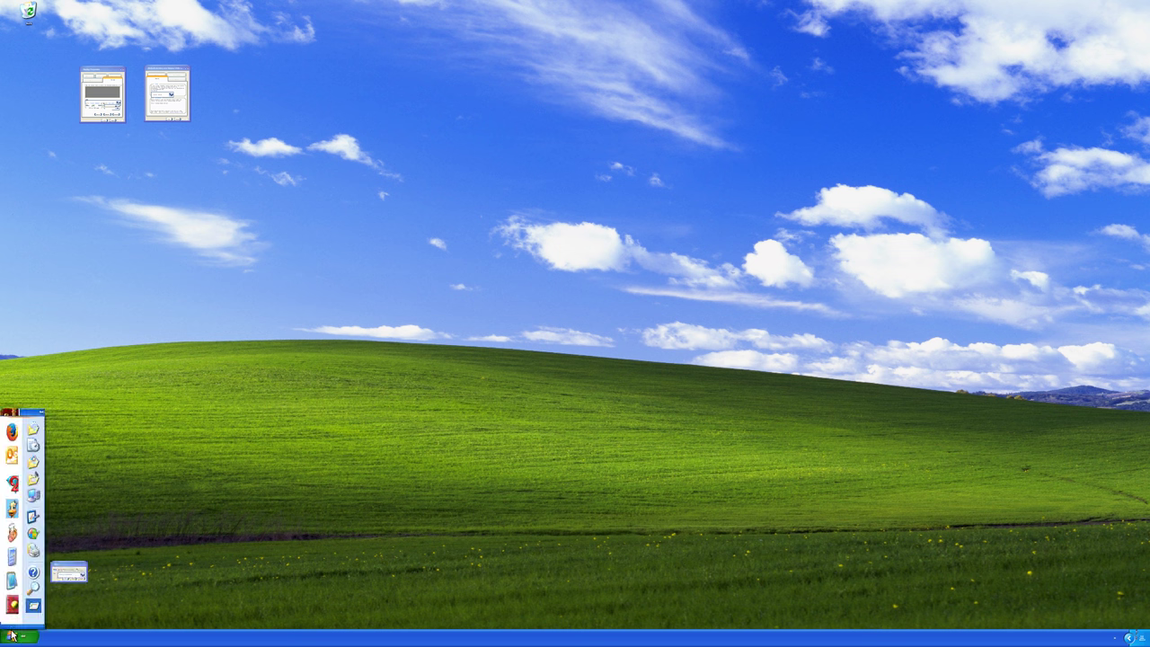
key(p)
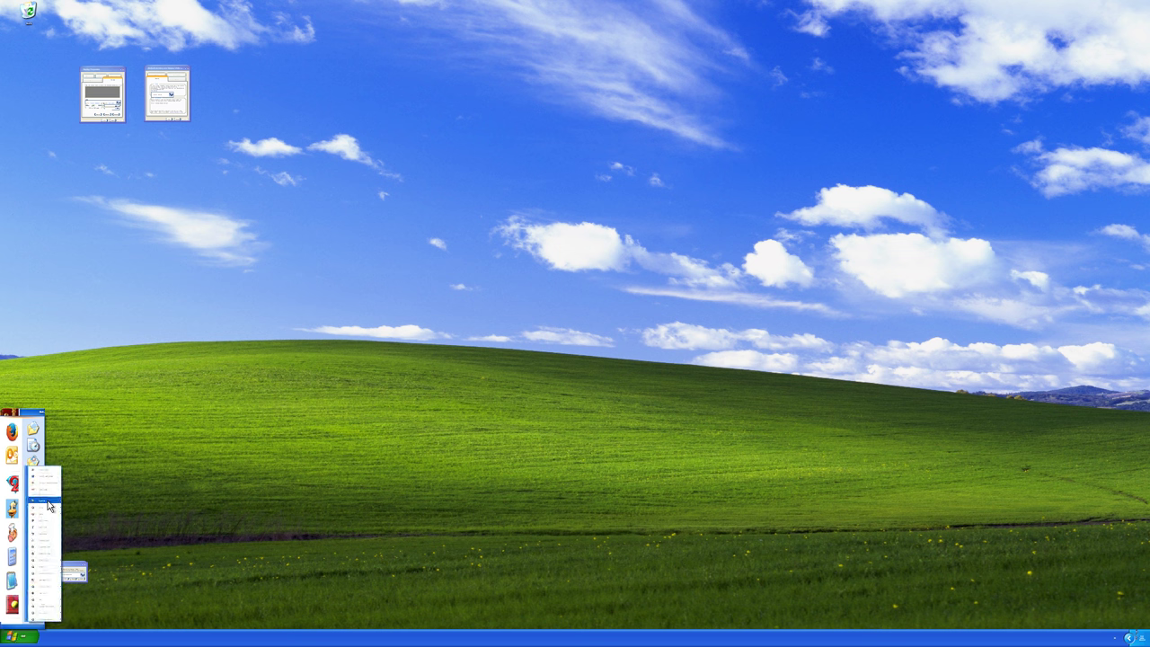
mouse_move(45, 500)
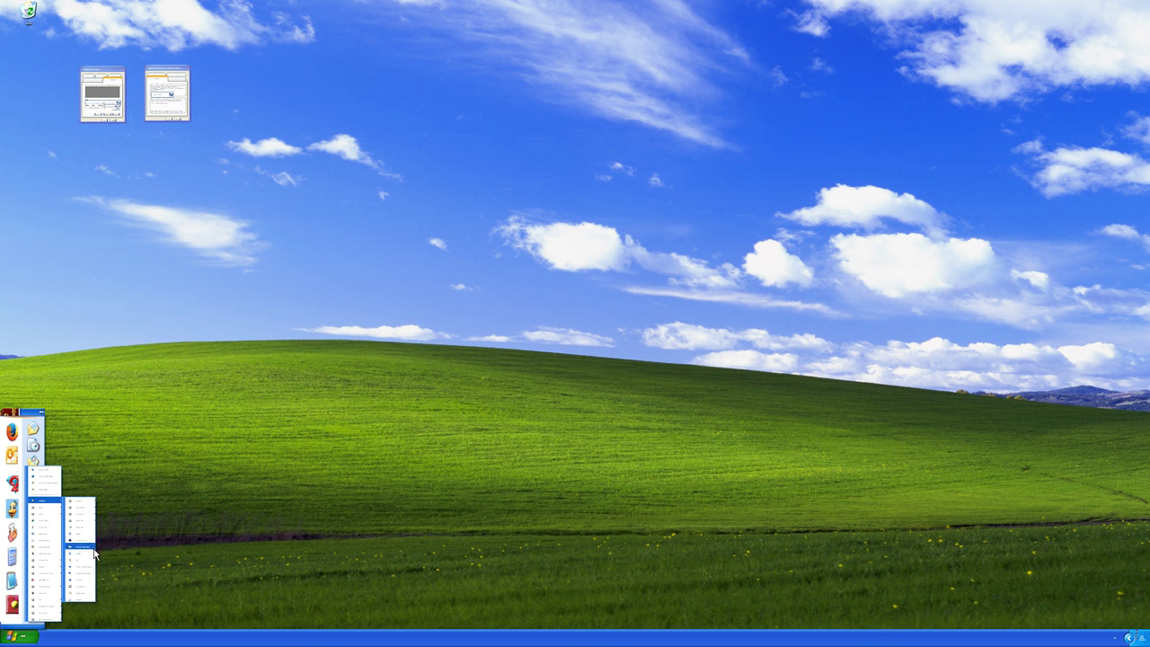
click(97, 546)
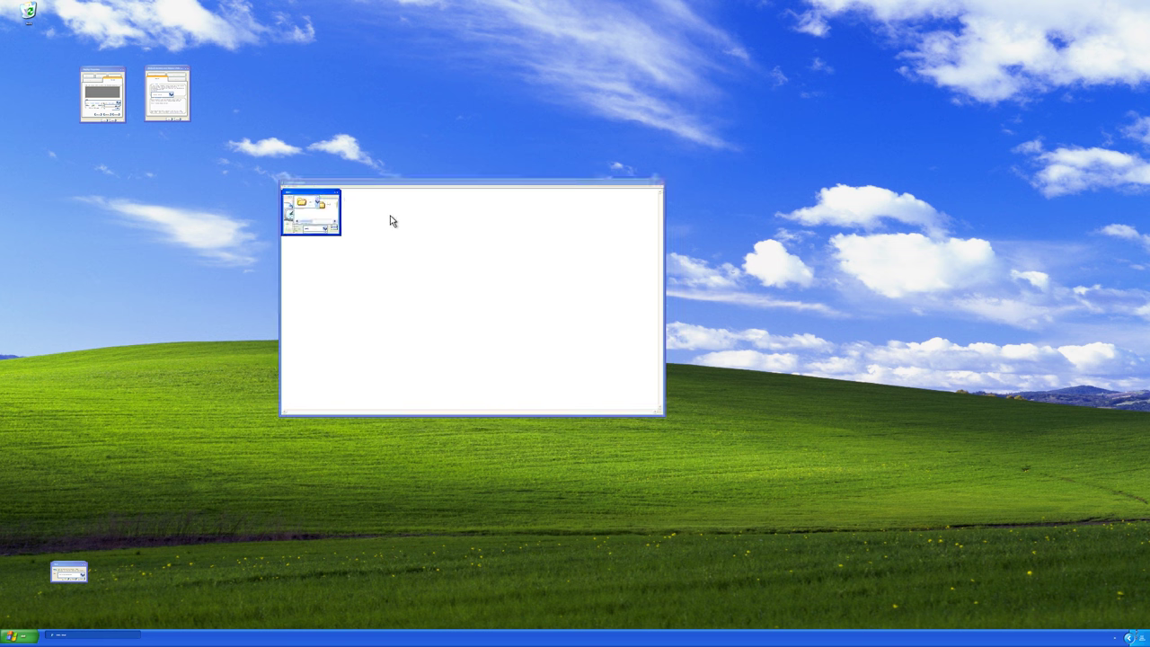
click(661, 185)
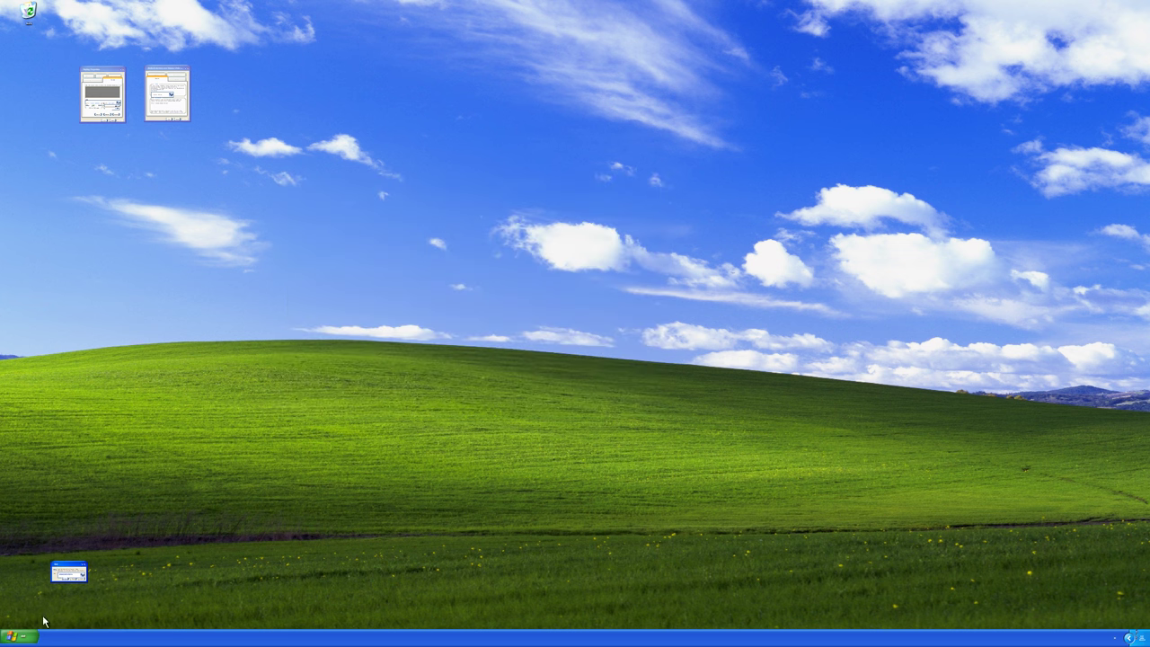
Launch Calculator and move its window to the upper-right area of the desktop
click(20, 637)
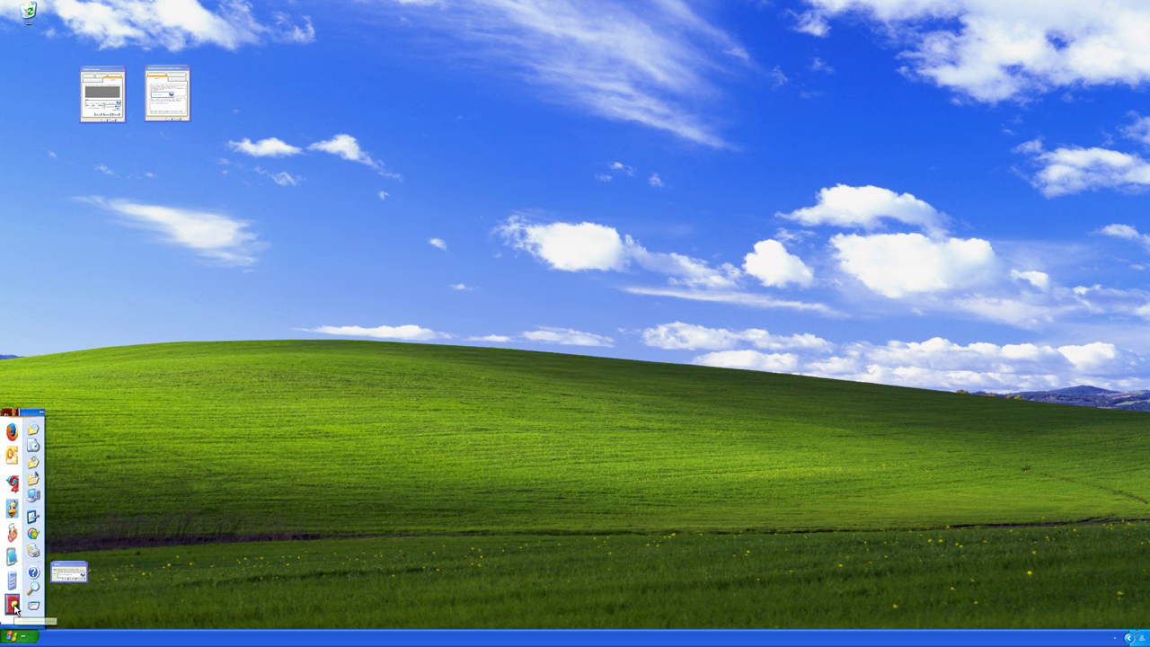
mouse_move(15, 609)
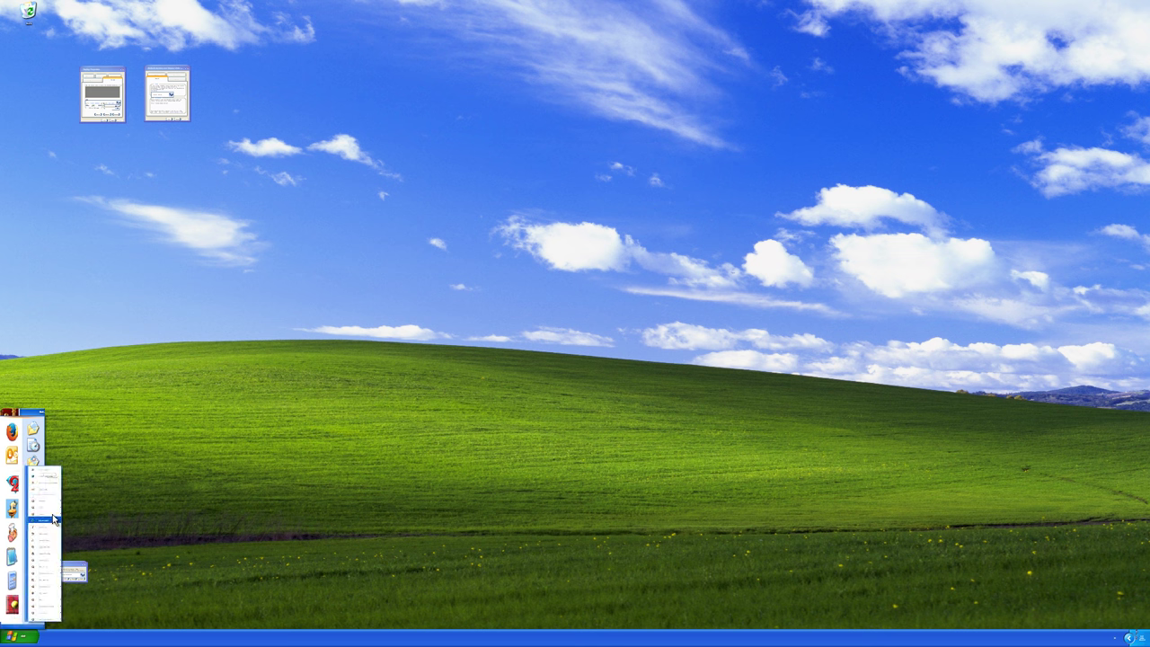
mouse_move(45, 499)
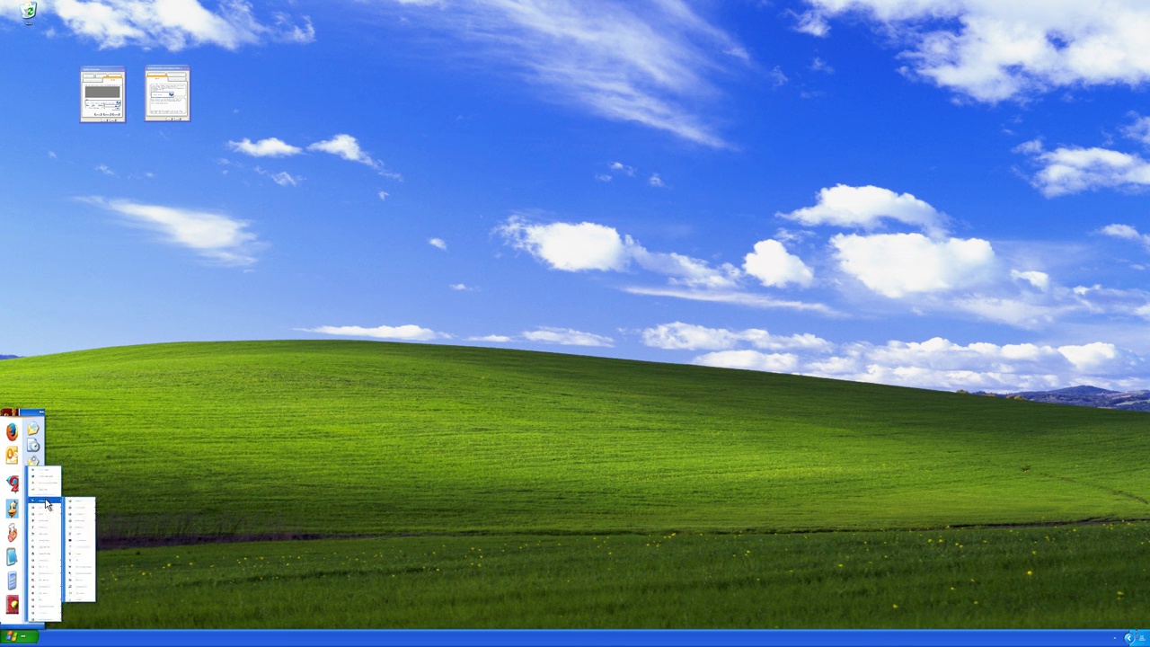
click(88, 531)
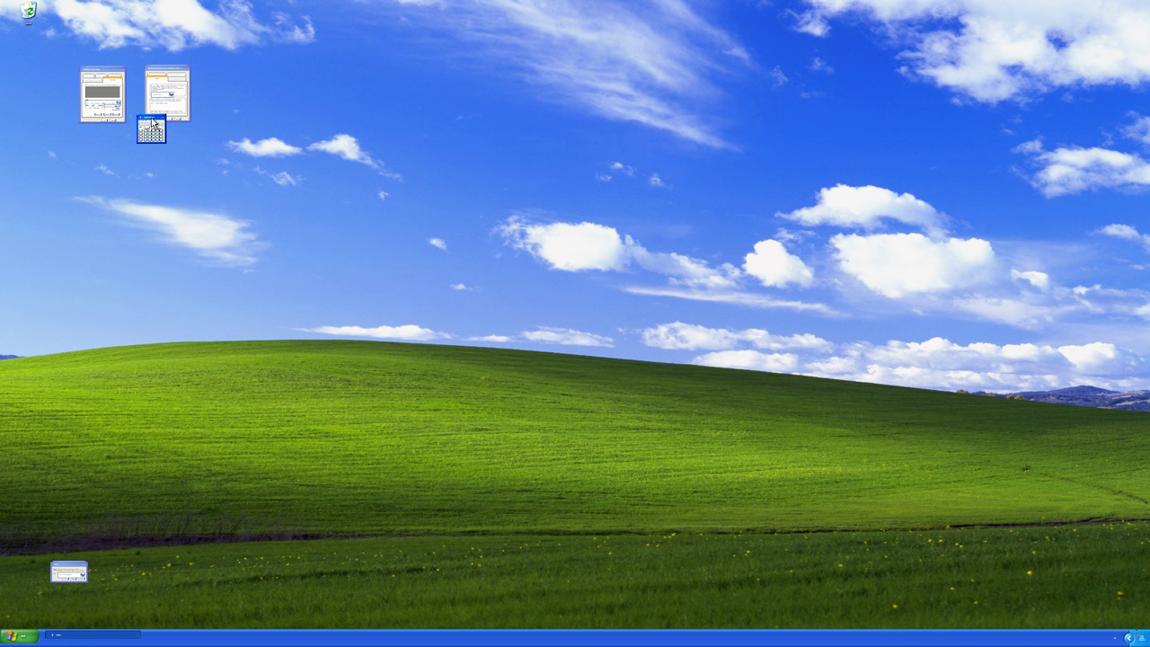
drag(154, 125, 993, 54)
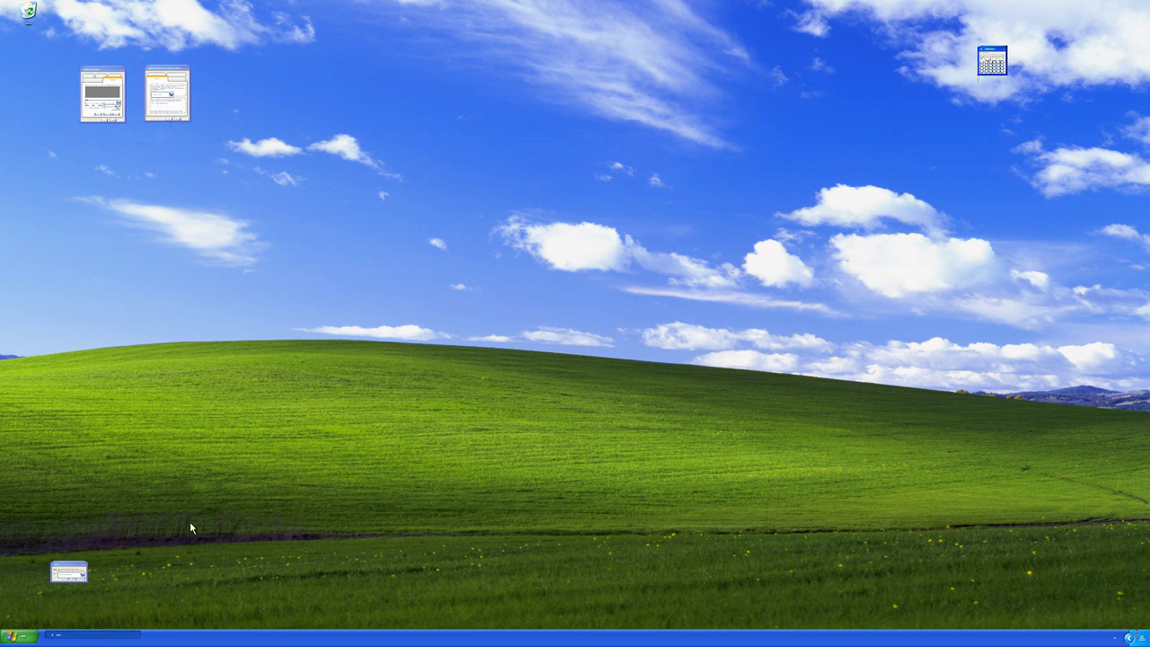
Launch WordPad, then move and shrink its window so it sits around the middle of the desktop
click(20, 636)
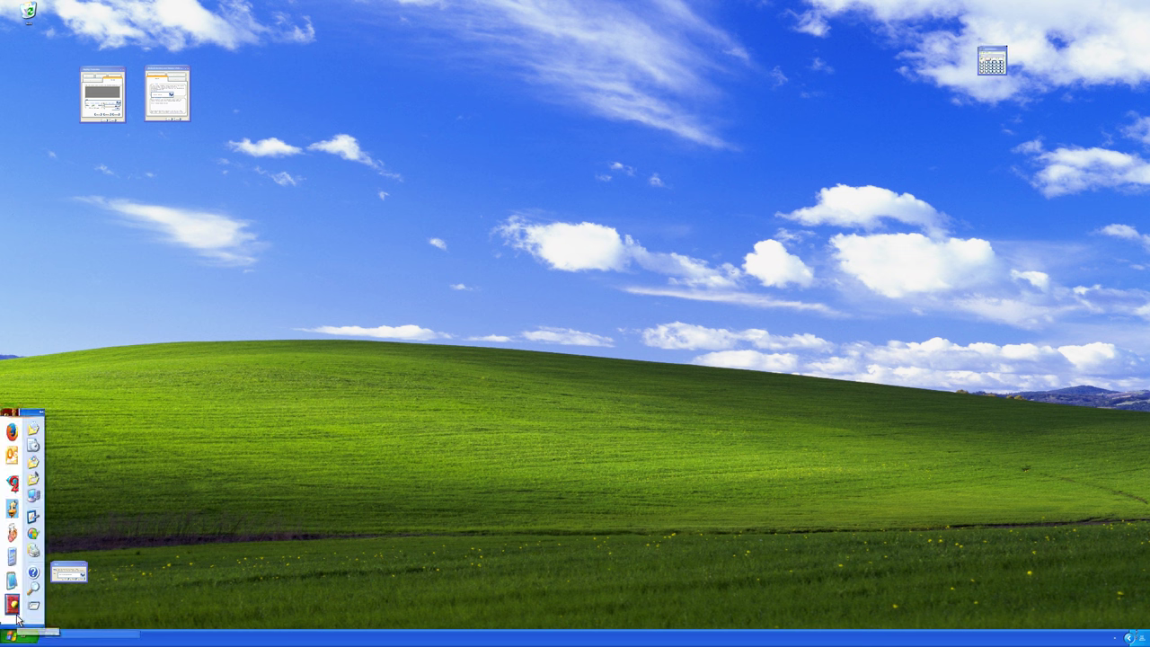
click(18, 621)
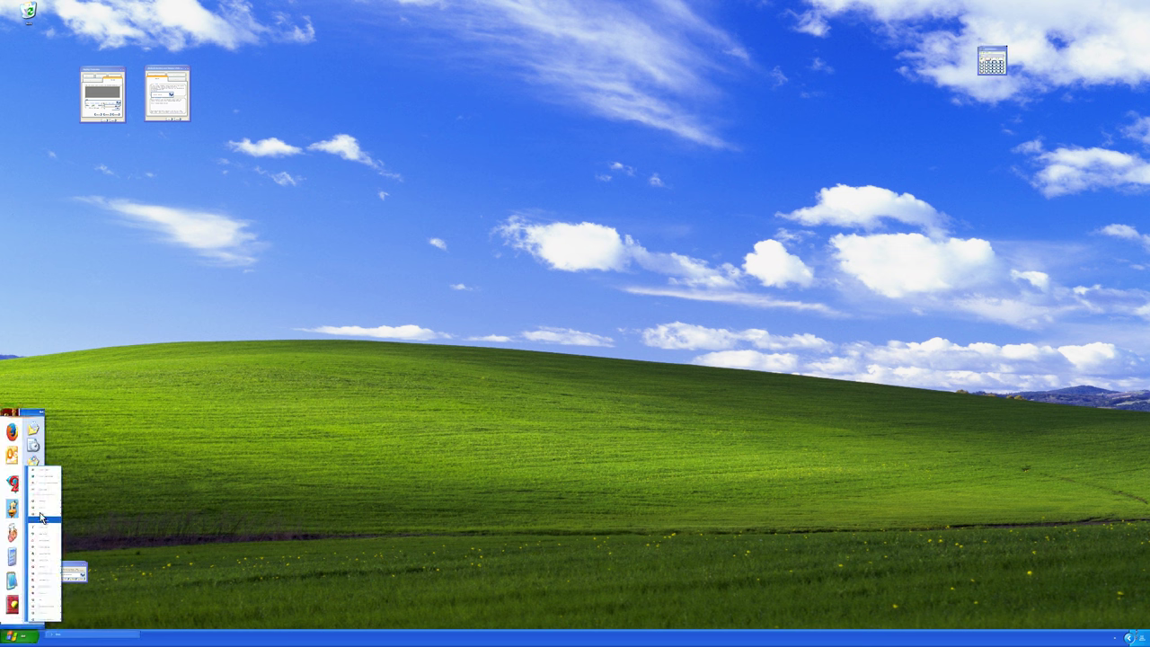
mouse_move(40, 501)
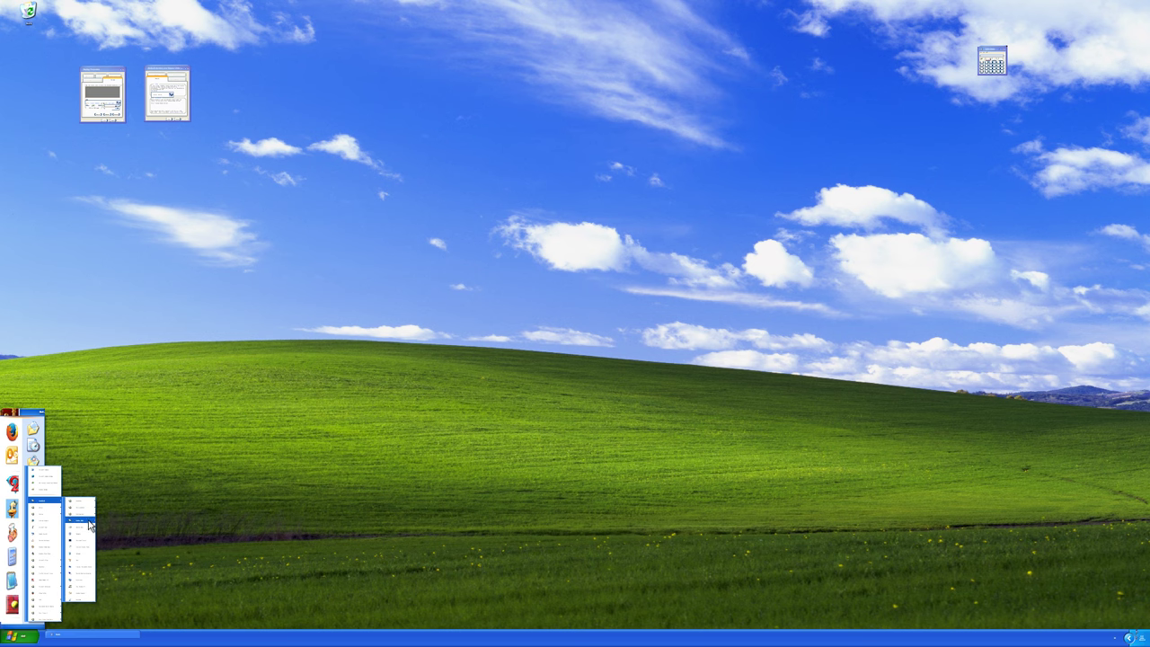
click(81, 600)
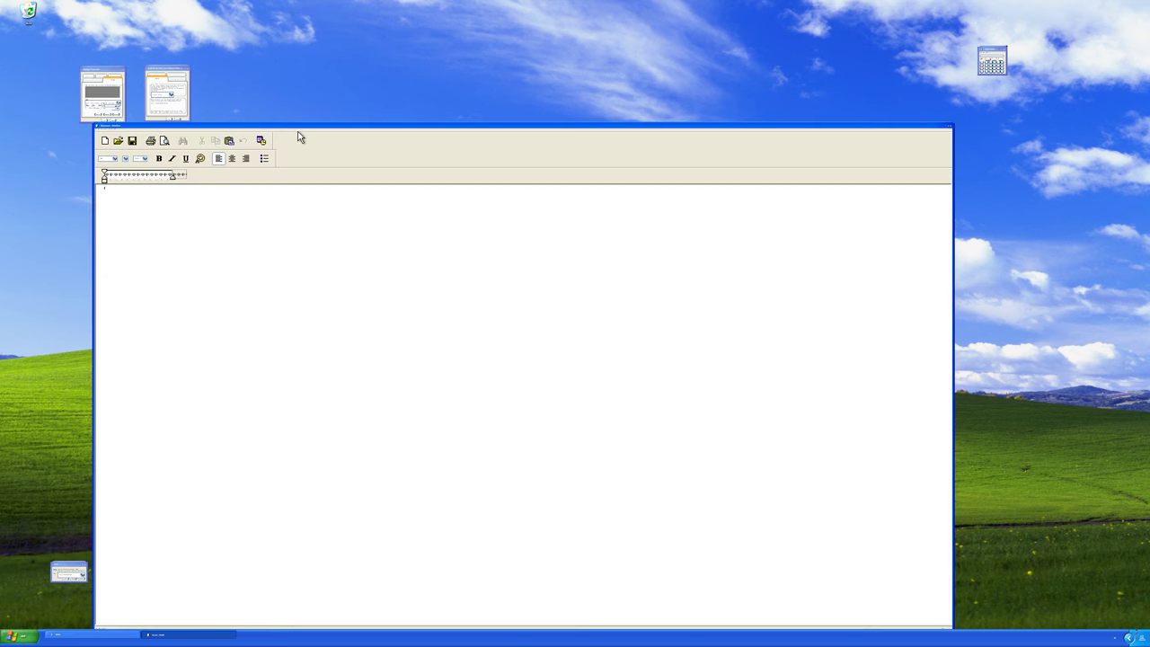
drag(300, 129, 314, 105)
drag(111, 99, 232, 156)
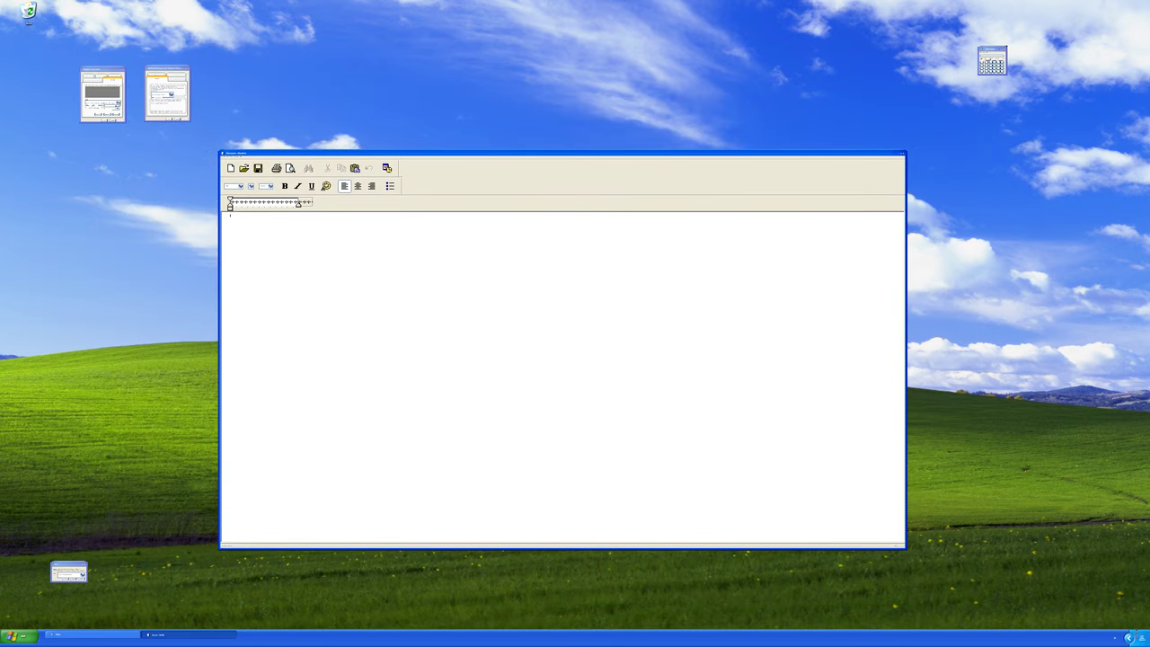
Launch Paint from the accessories, look at its Edit Colors dialog at the tiny scale, and close the program
click(27, 638)
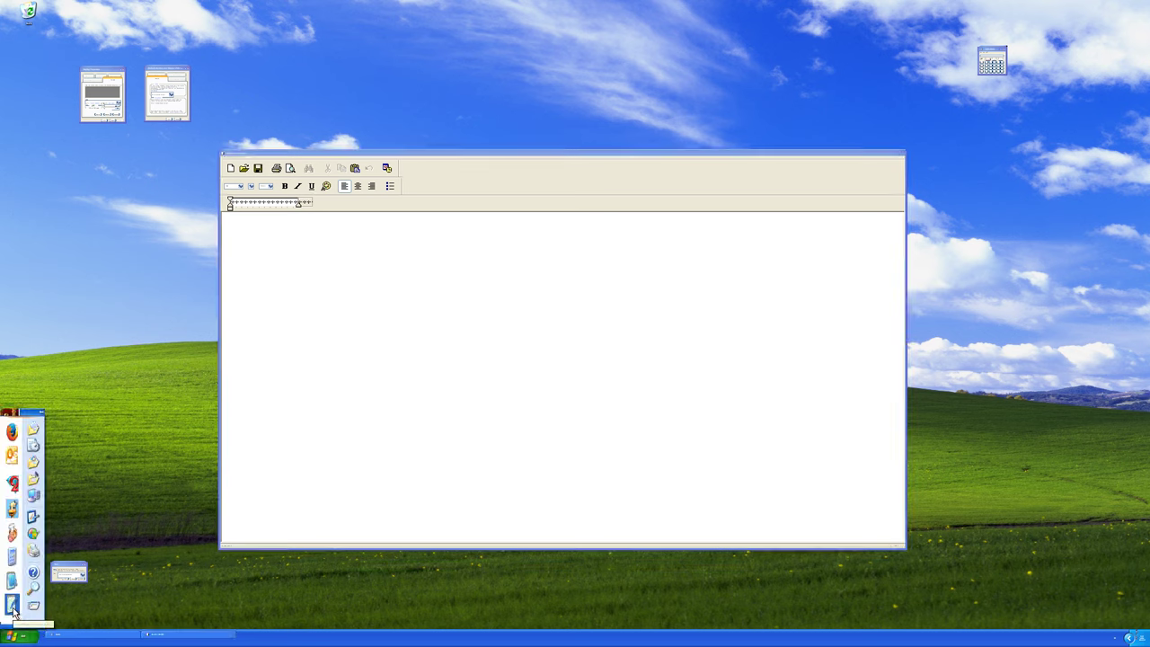
right_click(13, 608)
mouse_move(47, 506)
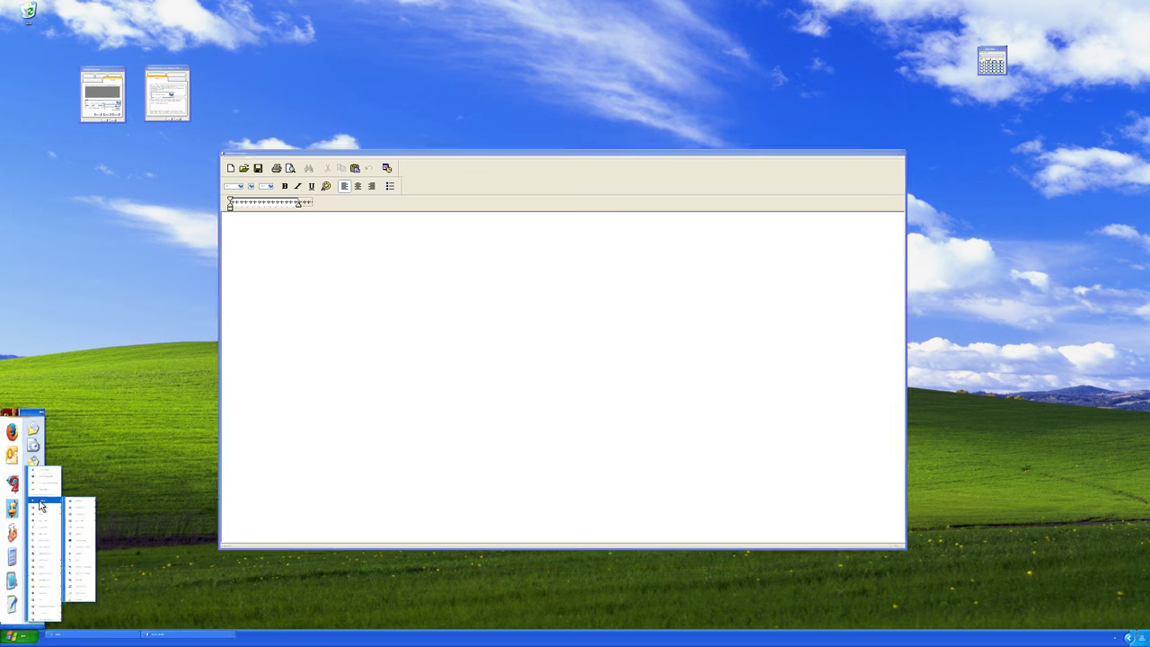
click(82, 559)
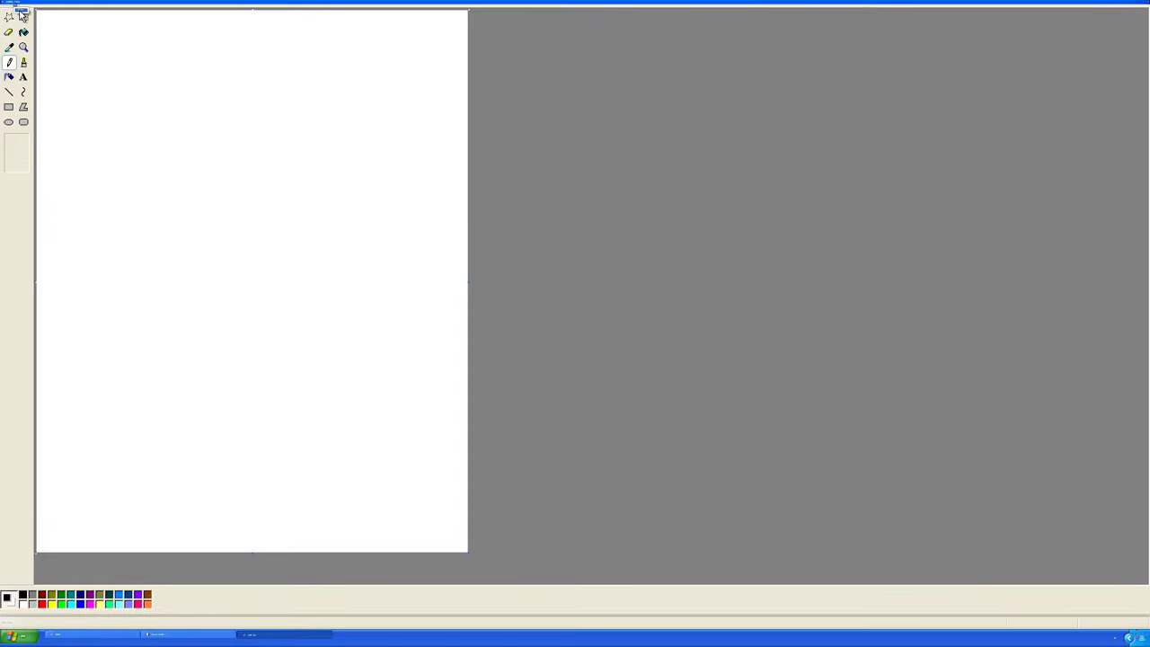
click(19, 11)
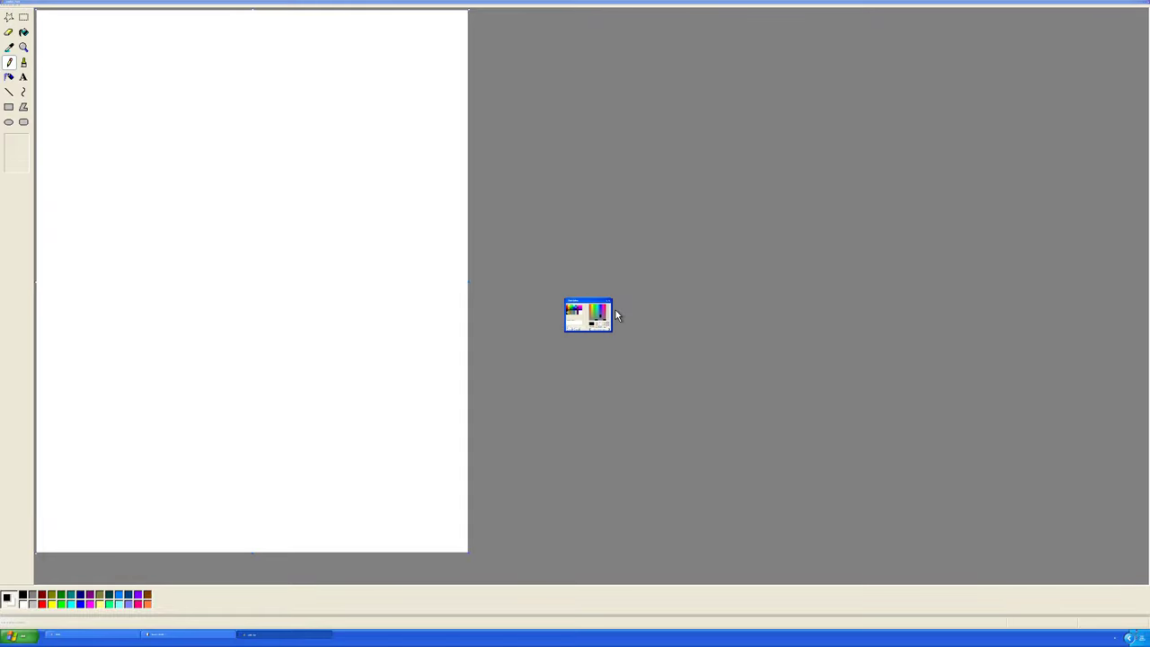
click(610, 302)
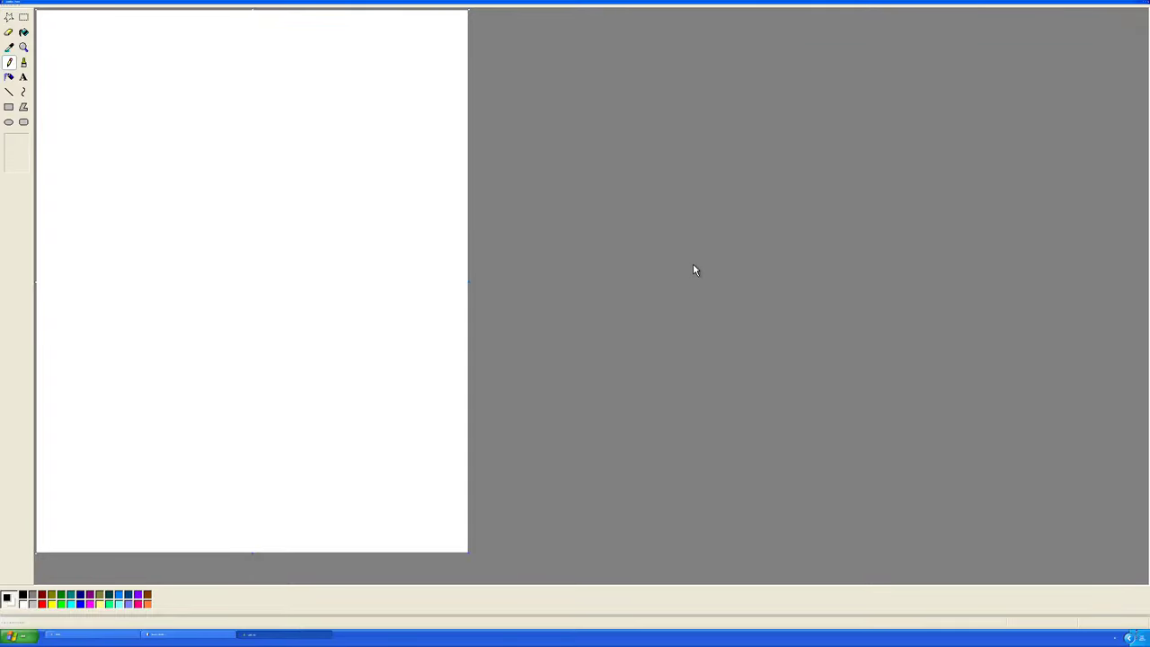
click(1146, 6)
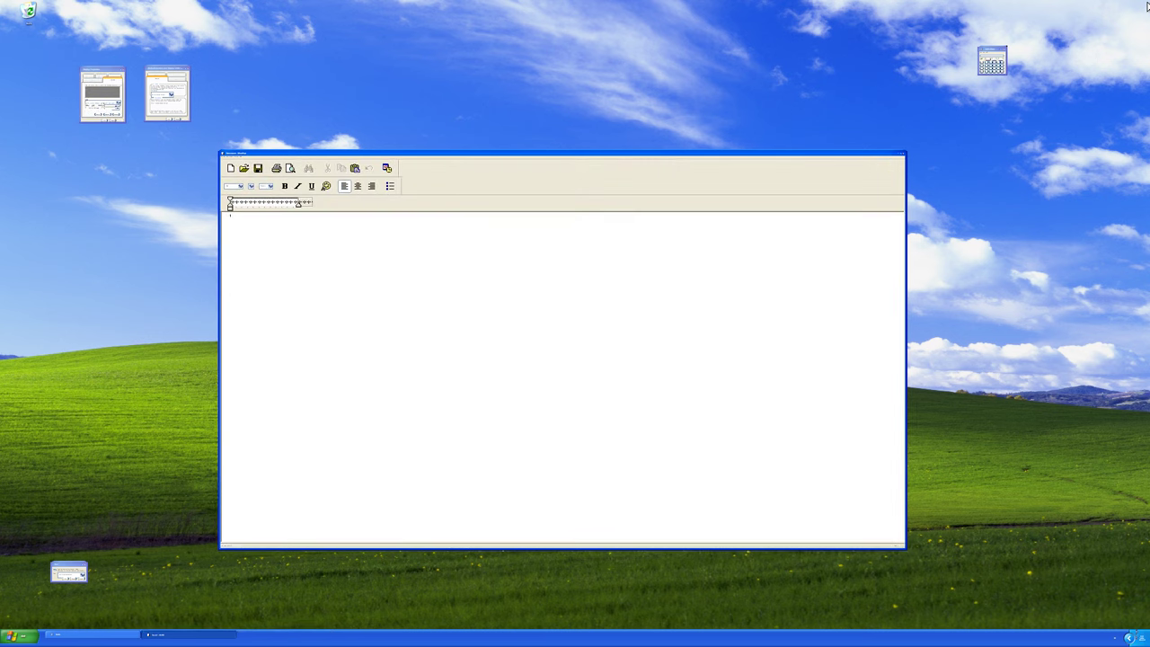
Close WordPad and open a Command Prompt window, placing it just clear of the small dialogs above it
click(901, 158)
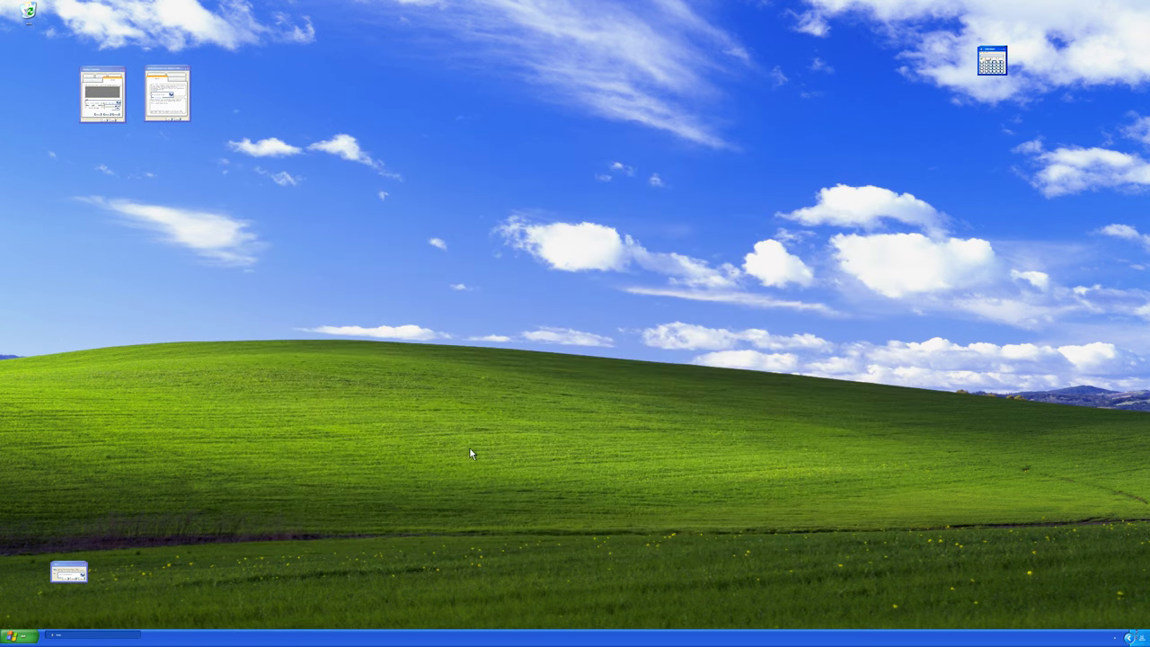
click(21, 636)
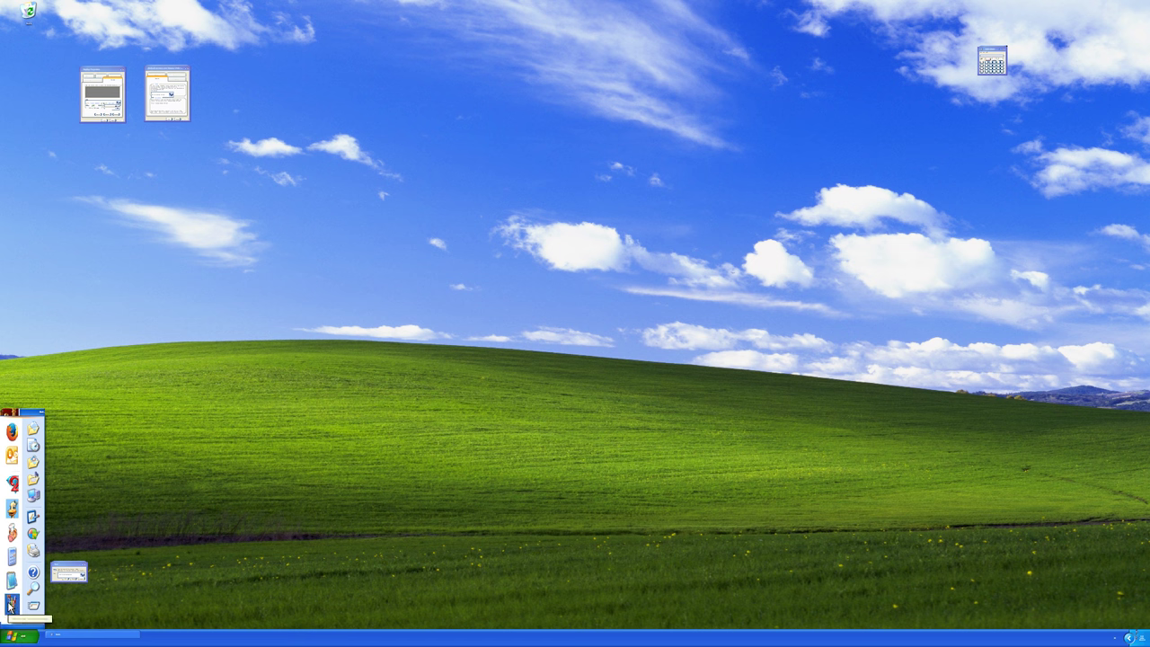
mouse_move(9, 606)
mouse_move(45, 499)
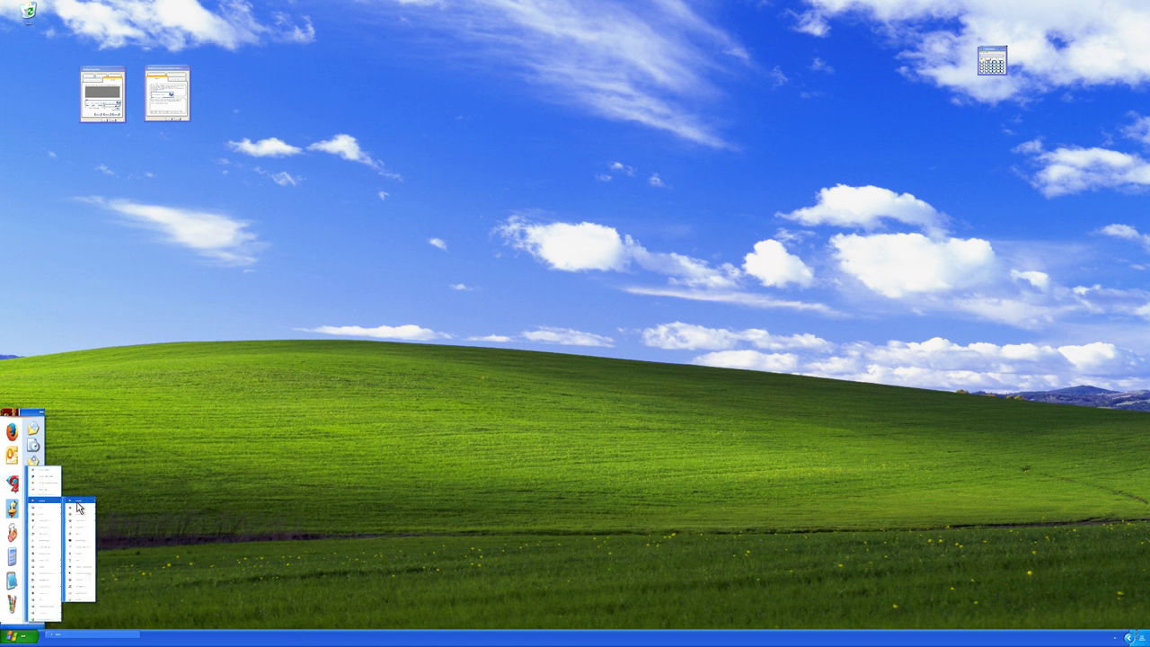
click(86, 551)
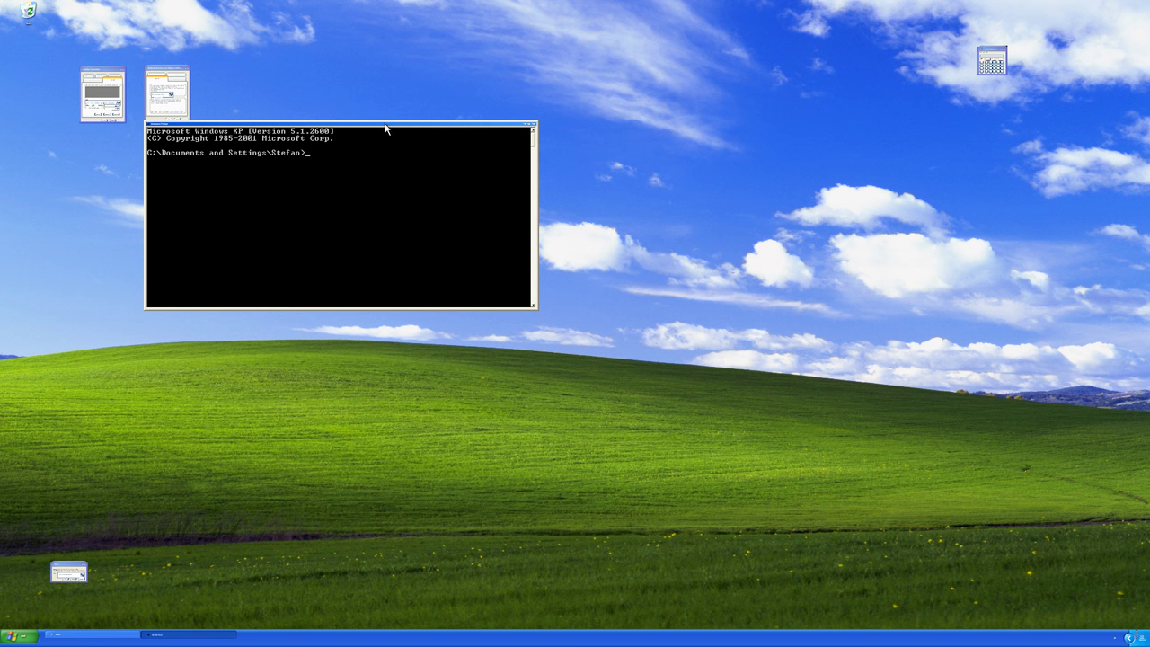
drag(386, 129, 398, 158)
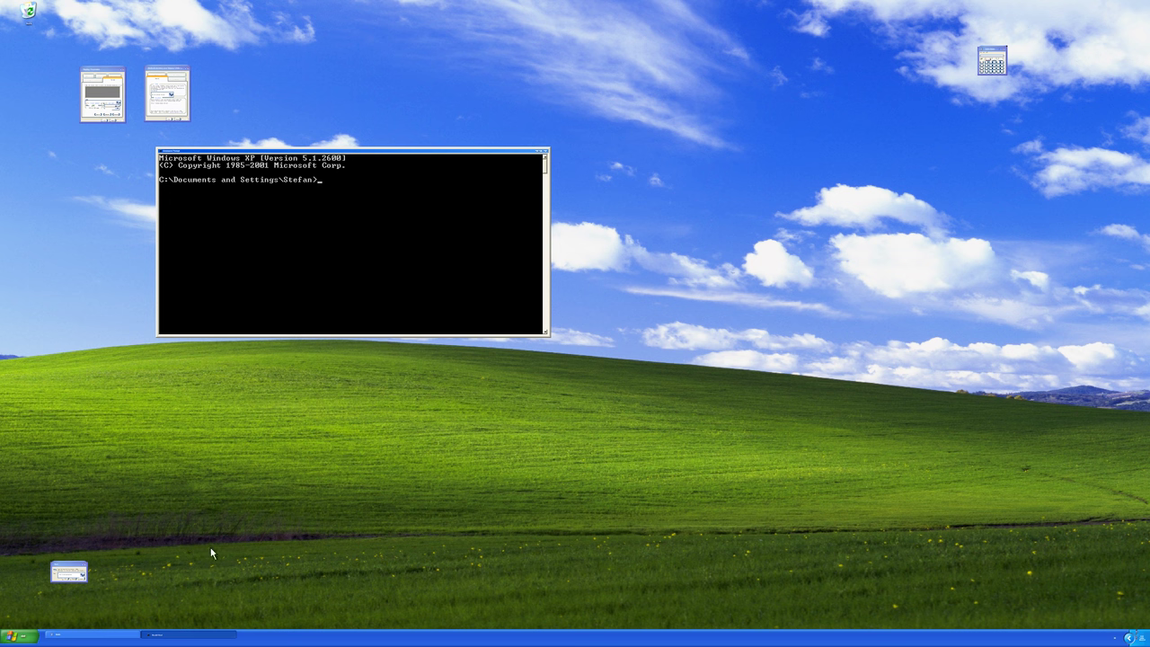
Launch Minesweeper, move its window to the open sky area beyond the Command Prompt, and uncover three squares
click(21, 637)
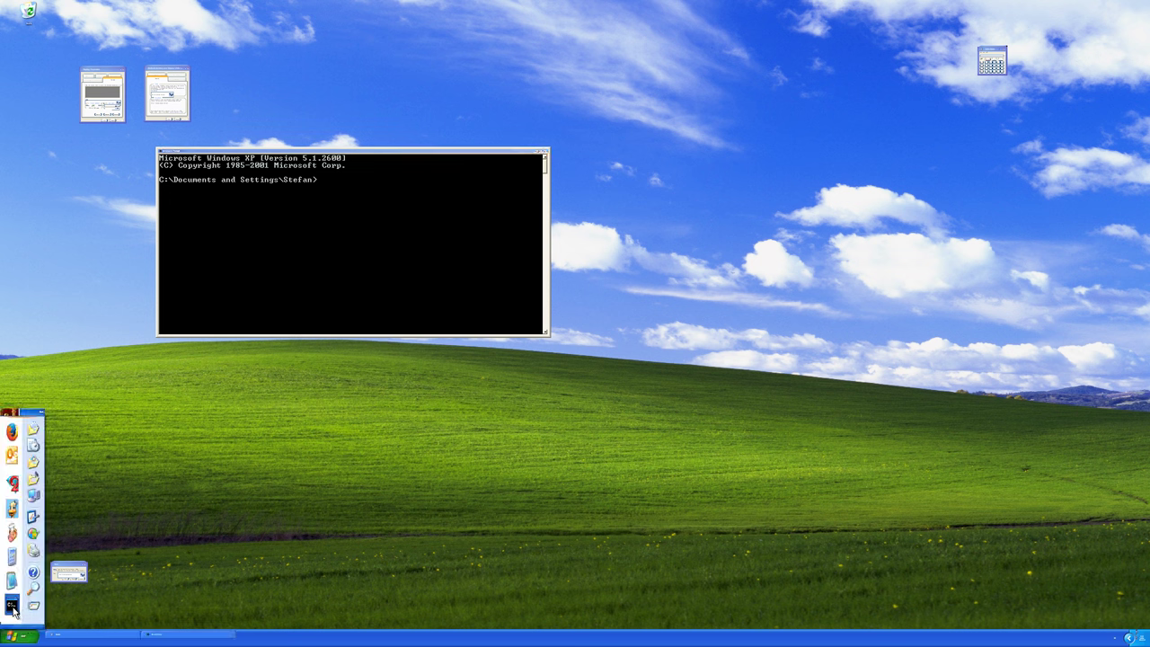
mouse_move(17, 614)
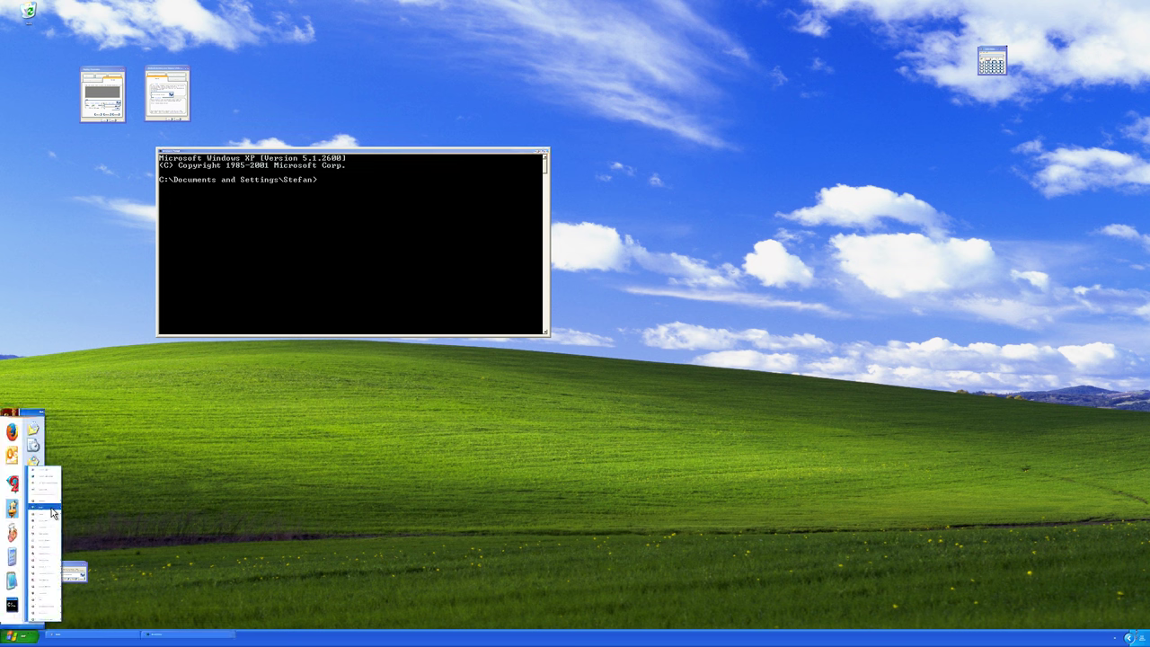
click(79, 513)
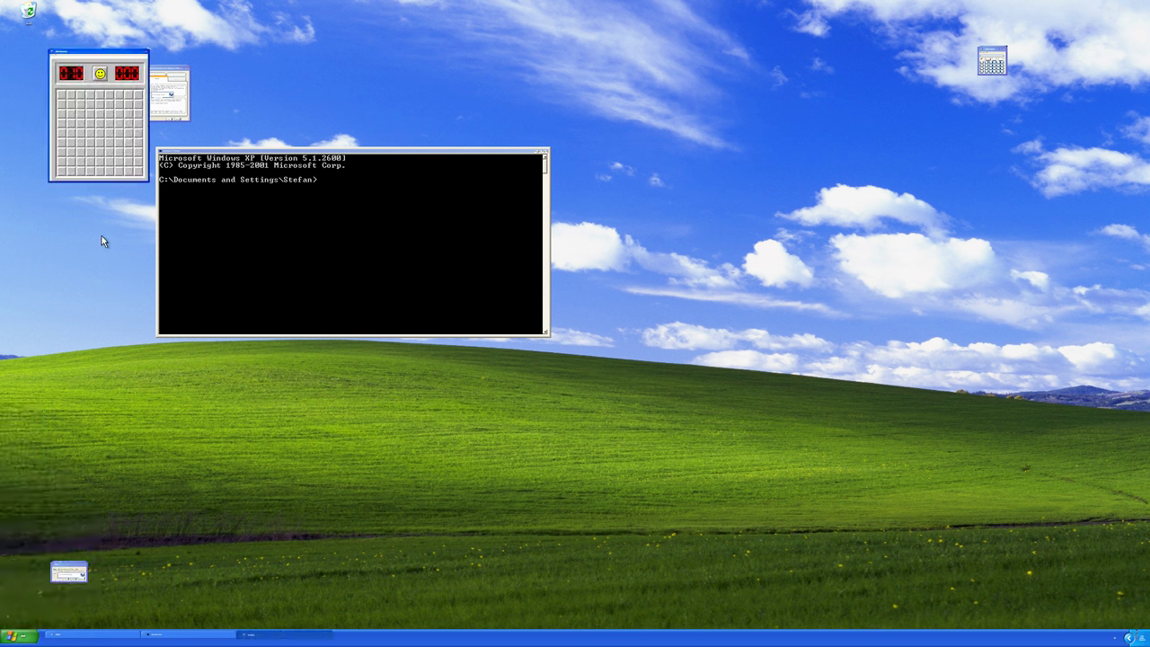
drag(93, 53, 782, 137)
click(775, 224)
click(806, 202)
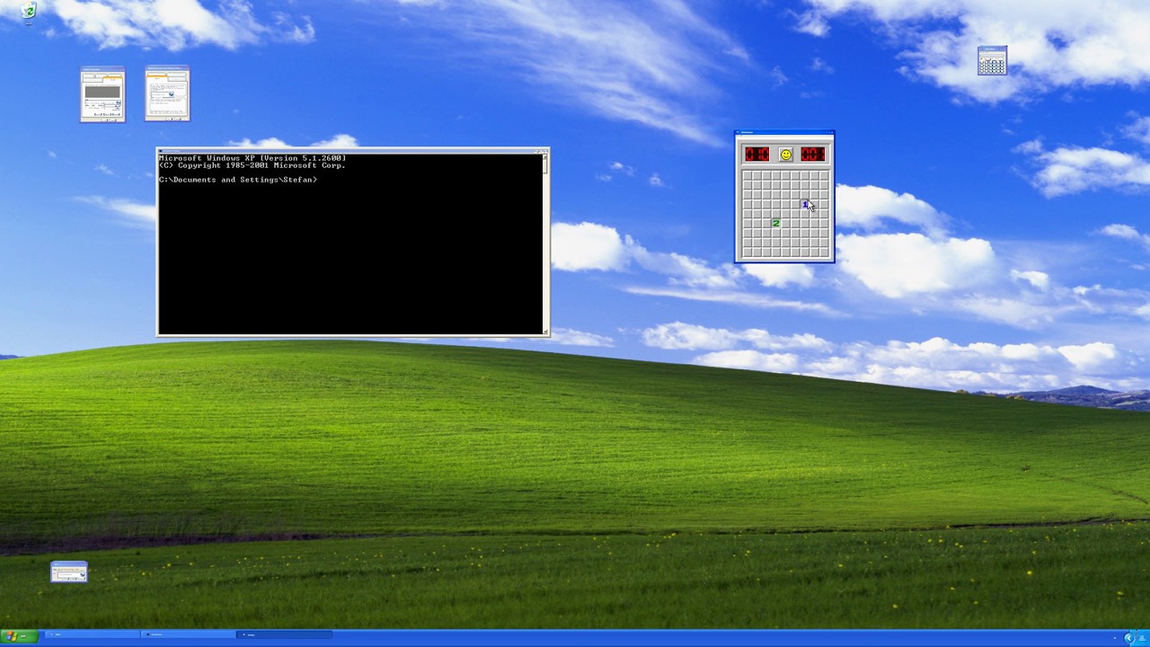
click(783, 232)
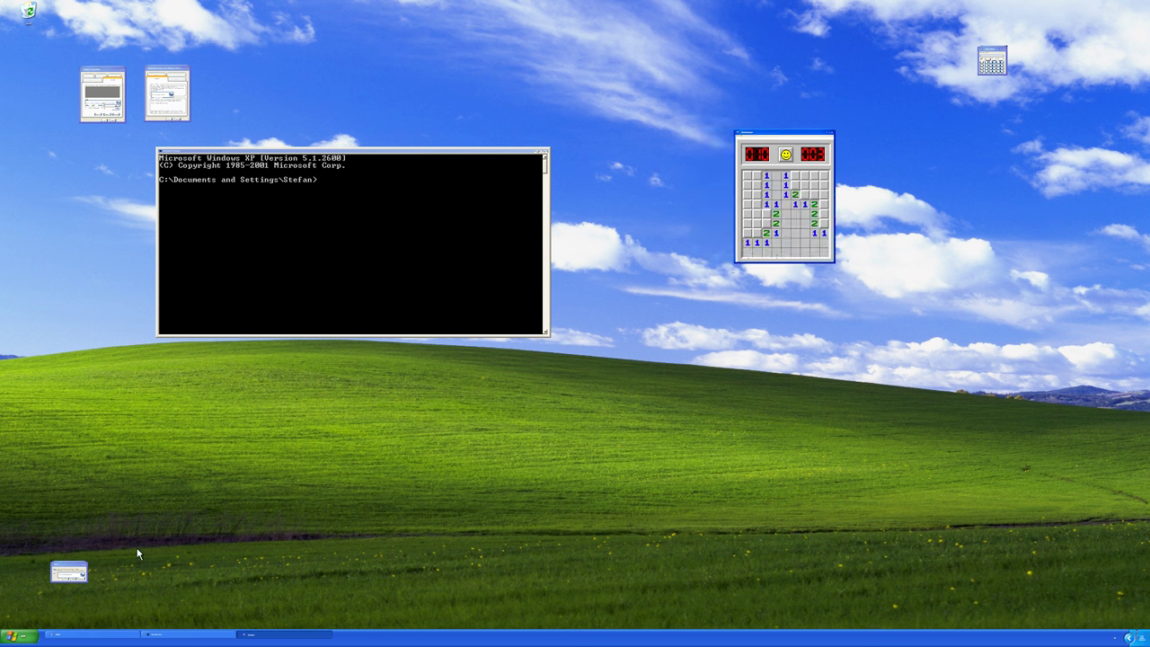
Launch Solitaire from the games and move its window below the Minesweeper window
click(22, 637)
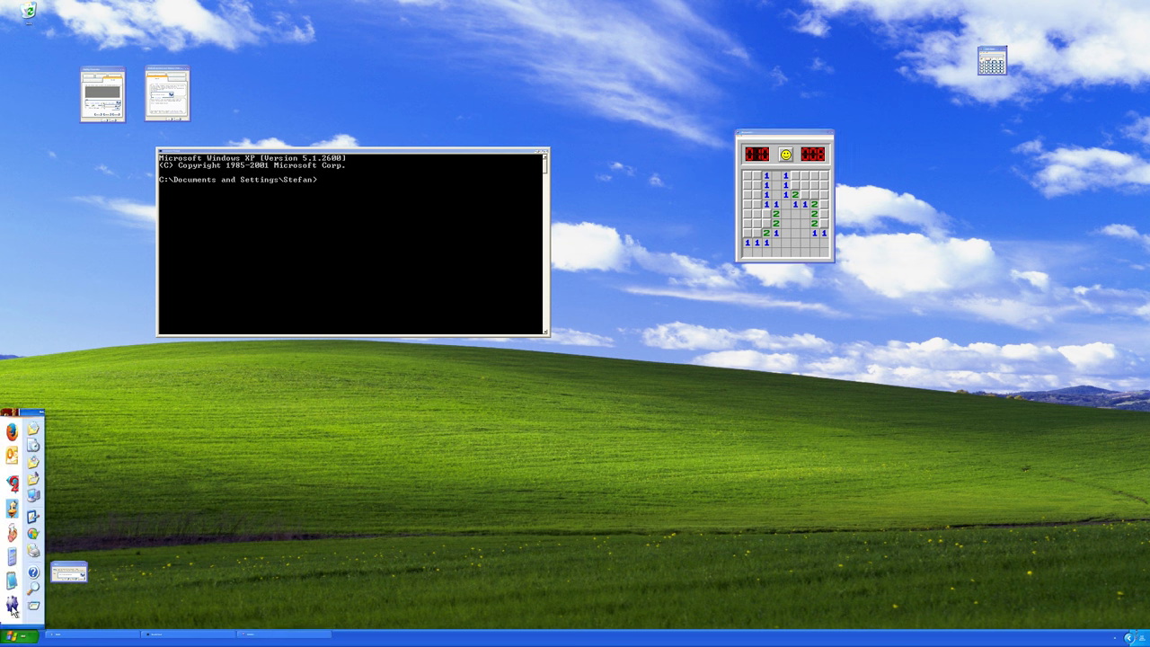
mouse_move(13, 610)
mouse_move(57, 511)
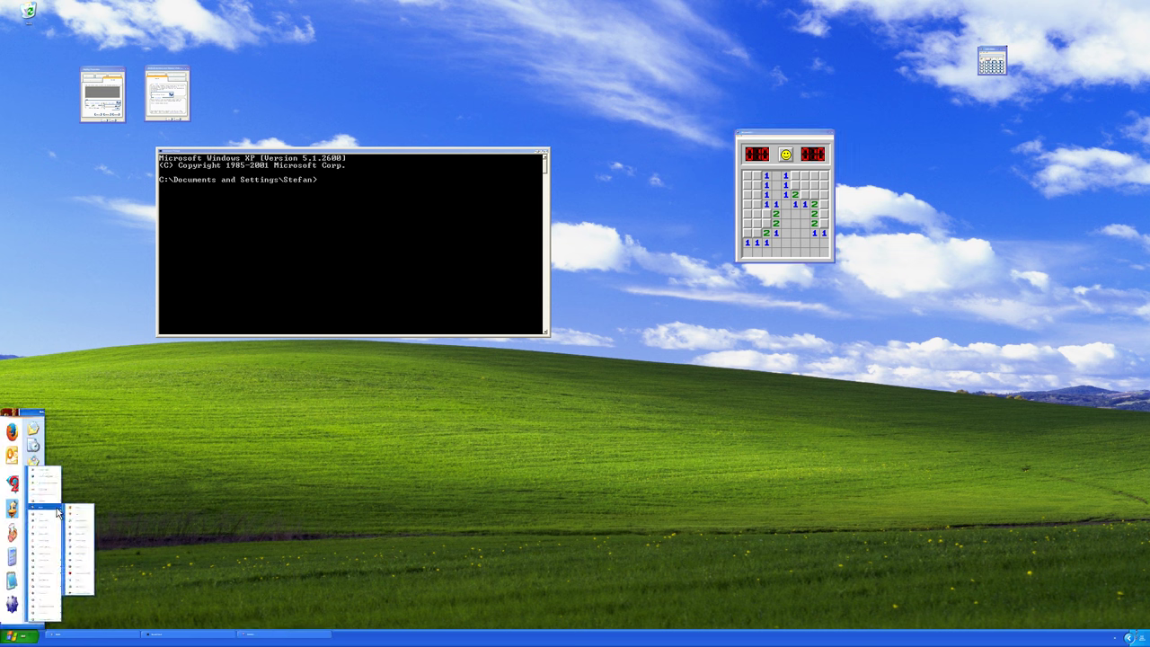
key(s)
key(Return)
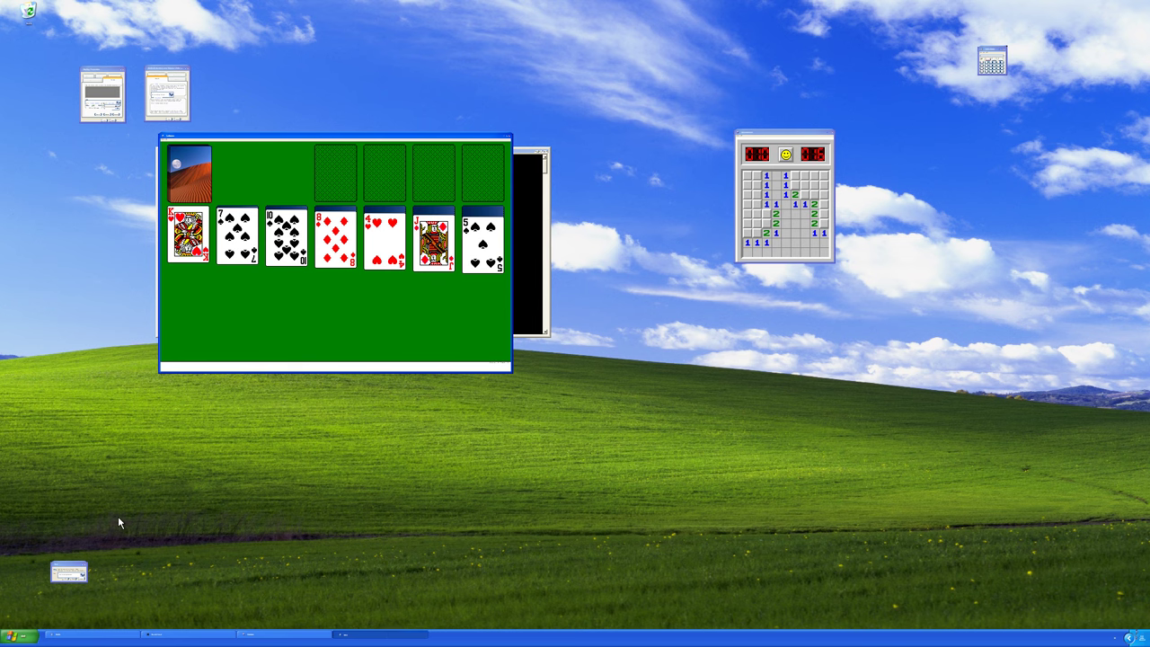
drag(480, 141, 950, 309)
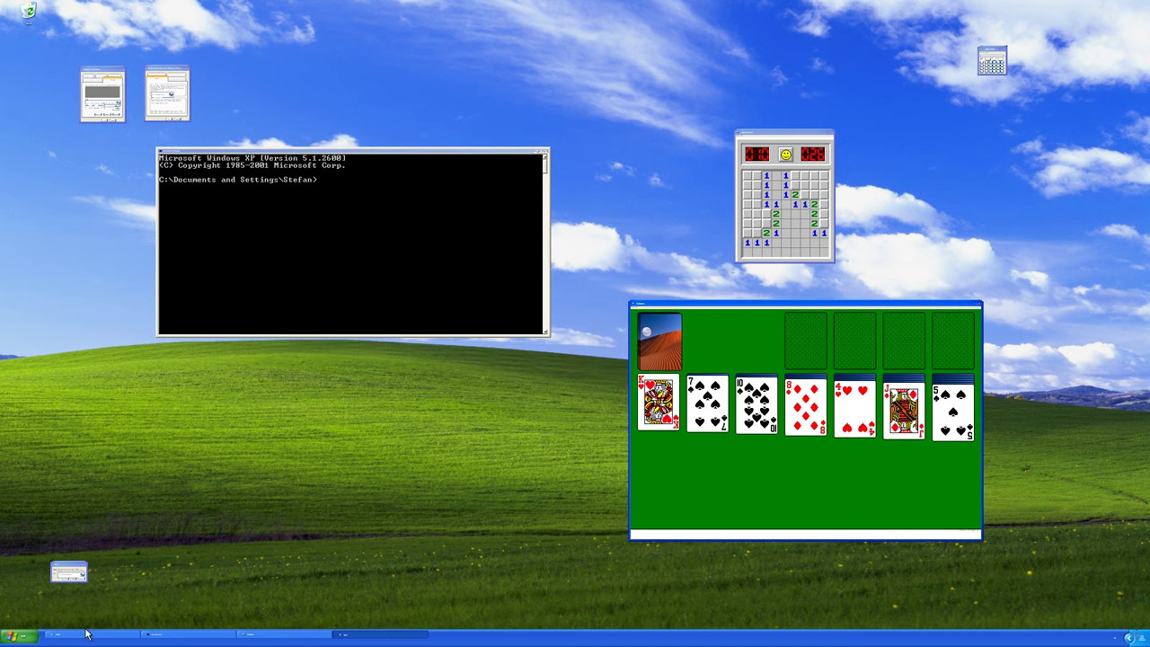
Launch Outlook Express, answer its startup prompt, look at the main window, and close the program
click(27, 639)
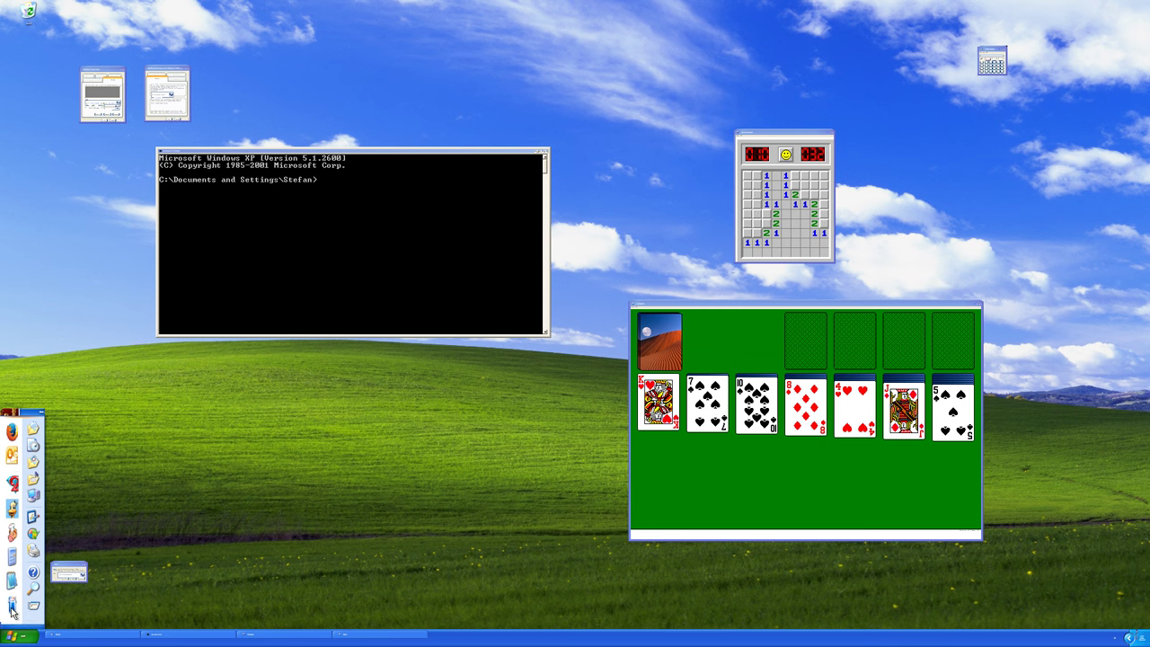
mouse_move(12, 610)
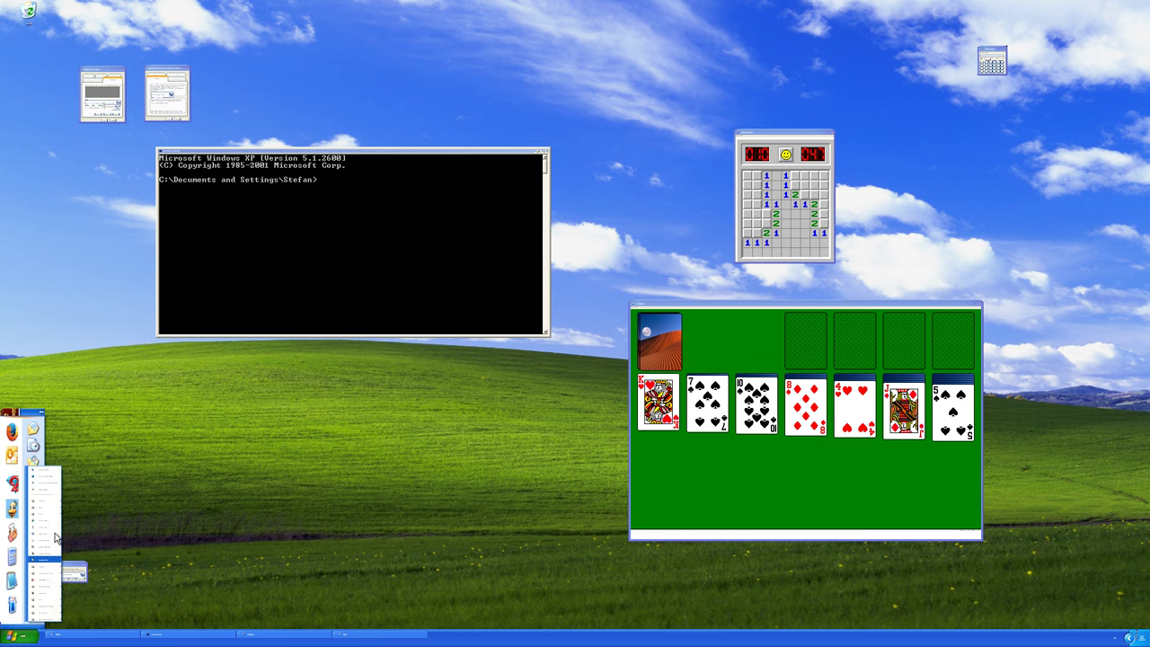
click(55, 539)
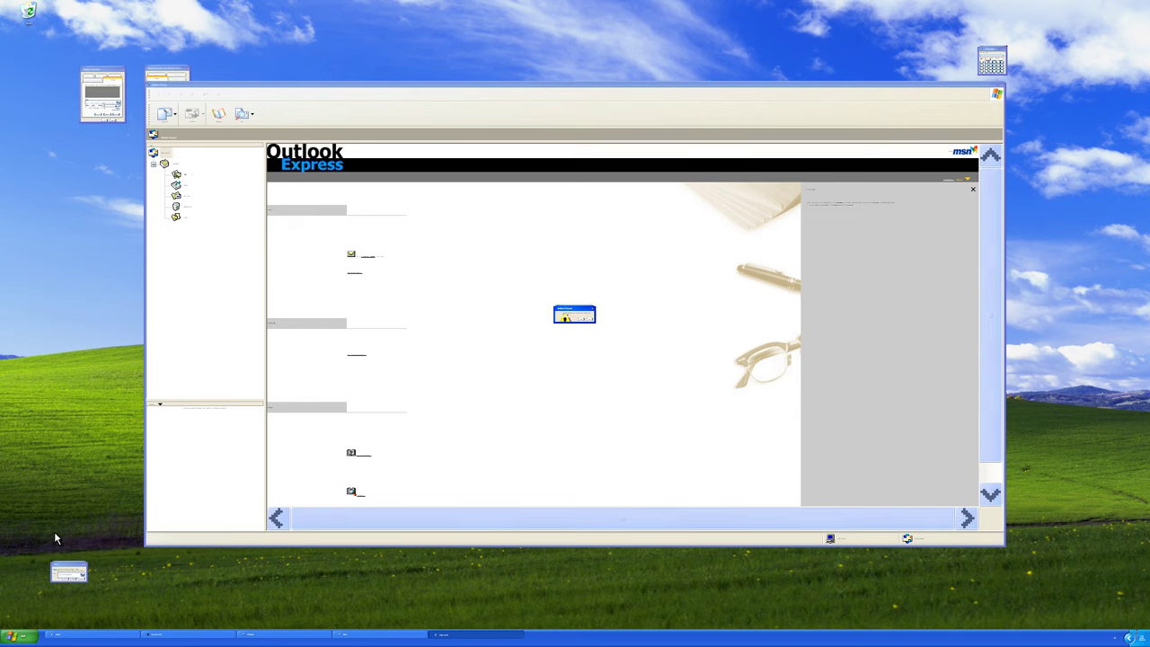
click(589, 320)
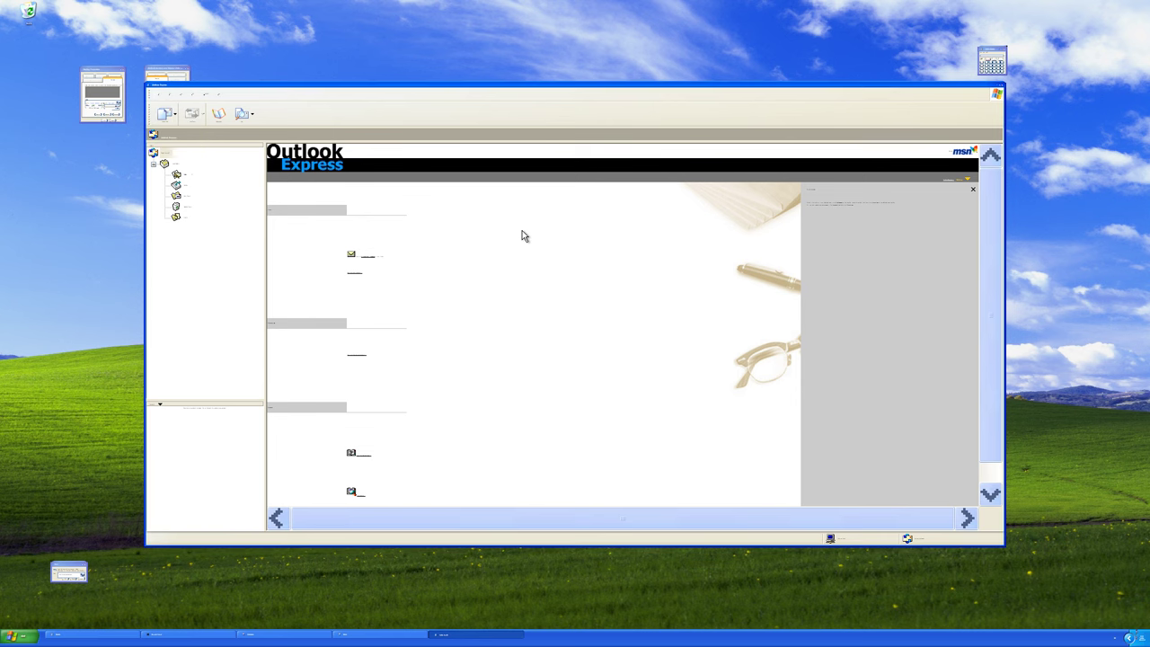
key(alt+F4)
Launch Windows Movie Maker, look through its menus at the tiny scale, and close the program
key(super)
click(12, 618)
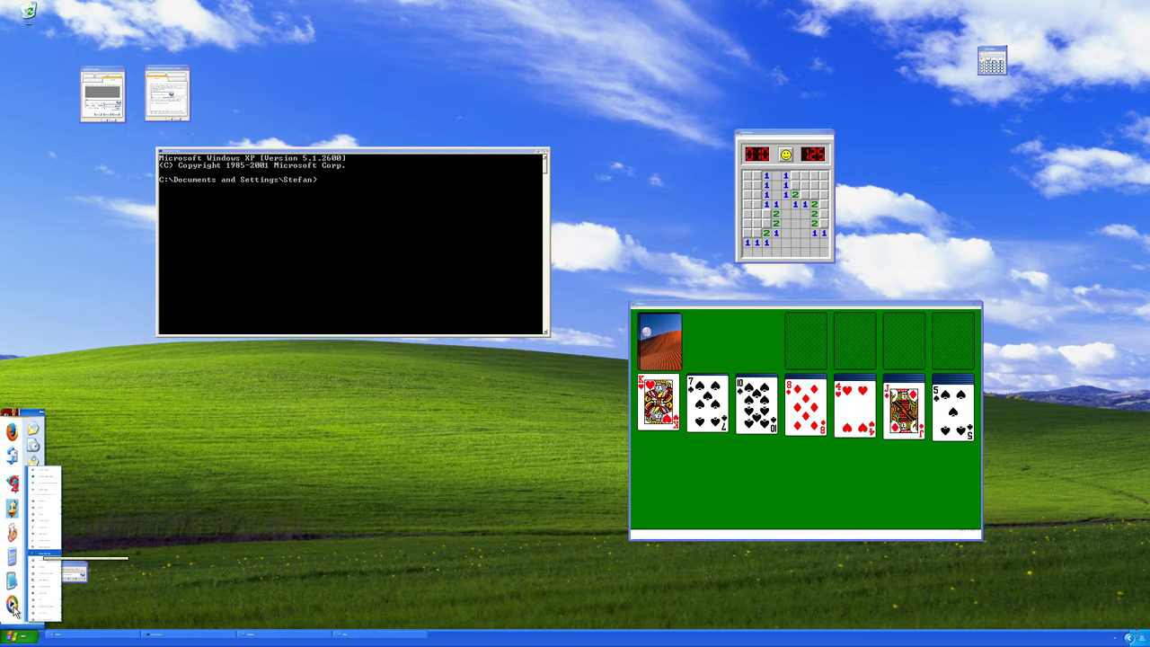
click(54, 553)
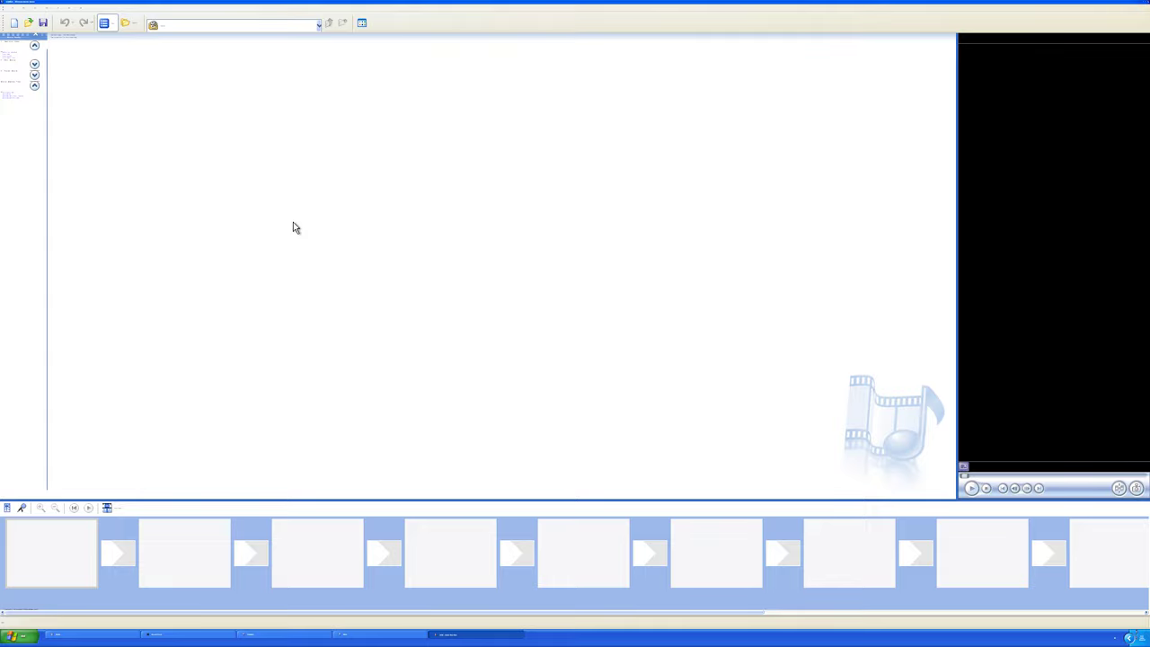
click(9, 5)
mouse_move(50, 15)
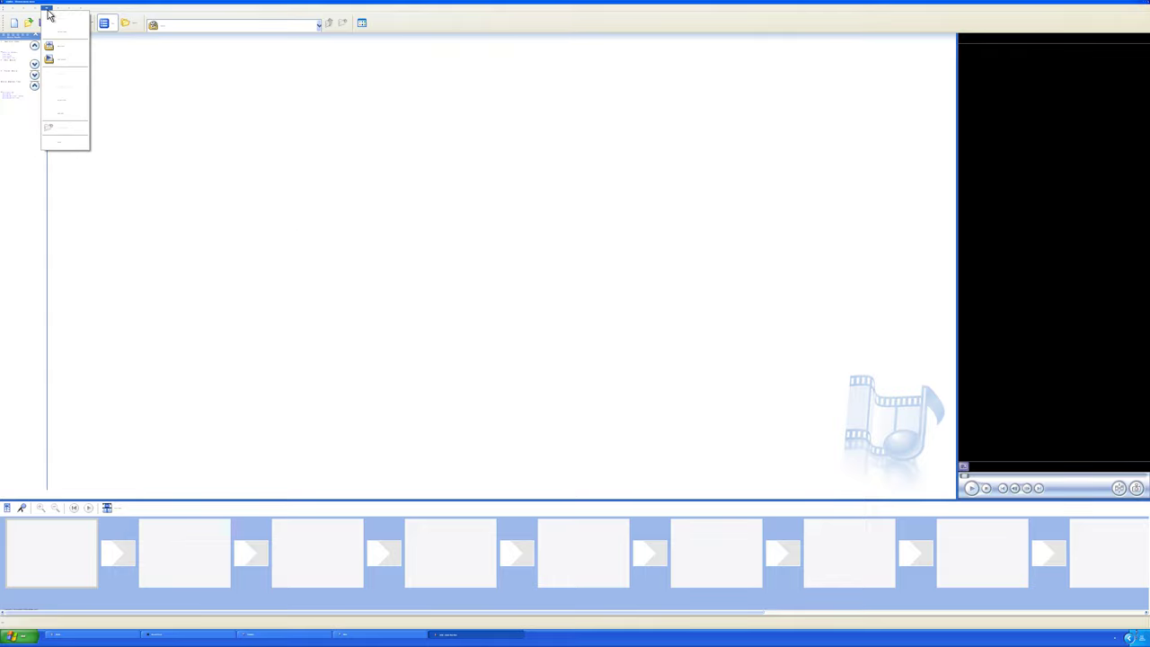
mouse_move(85, 12)
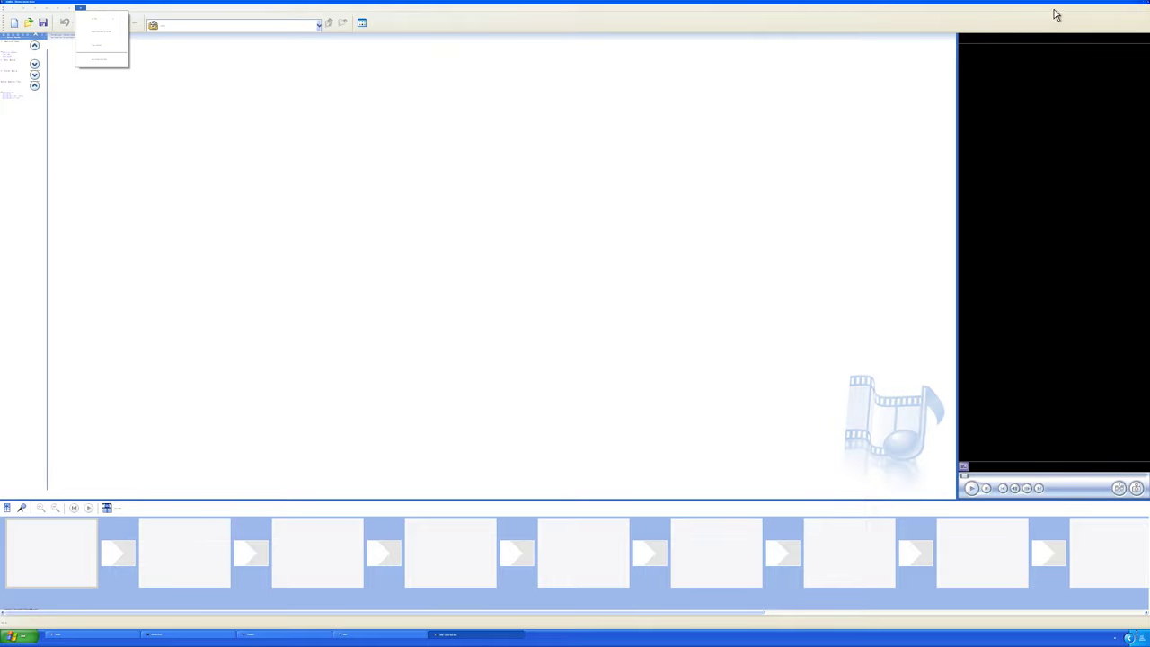
click(1143, 5)
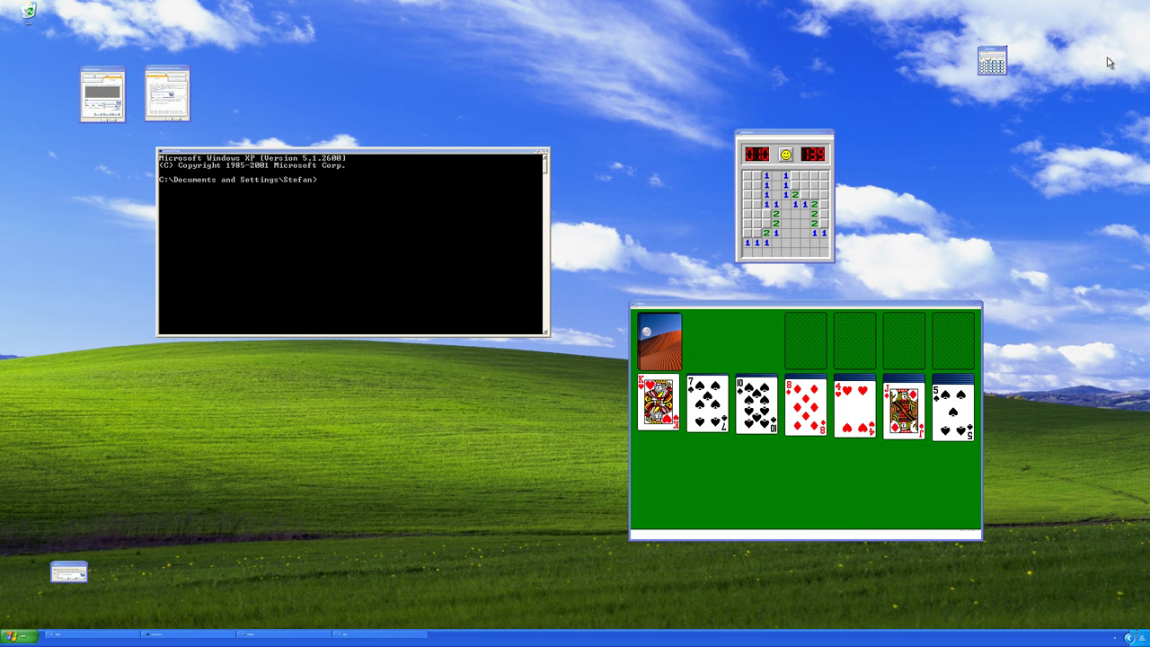
Open the Turn Off Computer dialog to see its size and cancel it
click(31, 636)
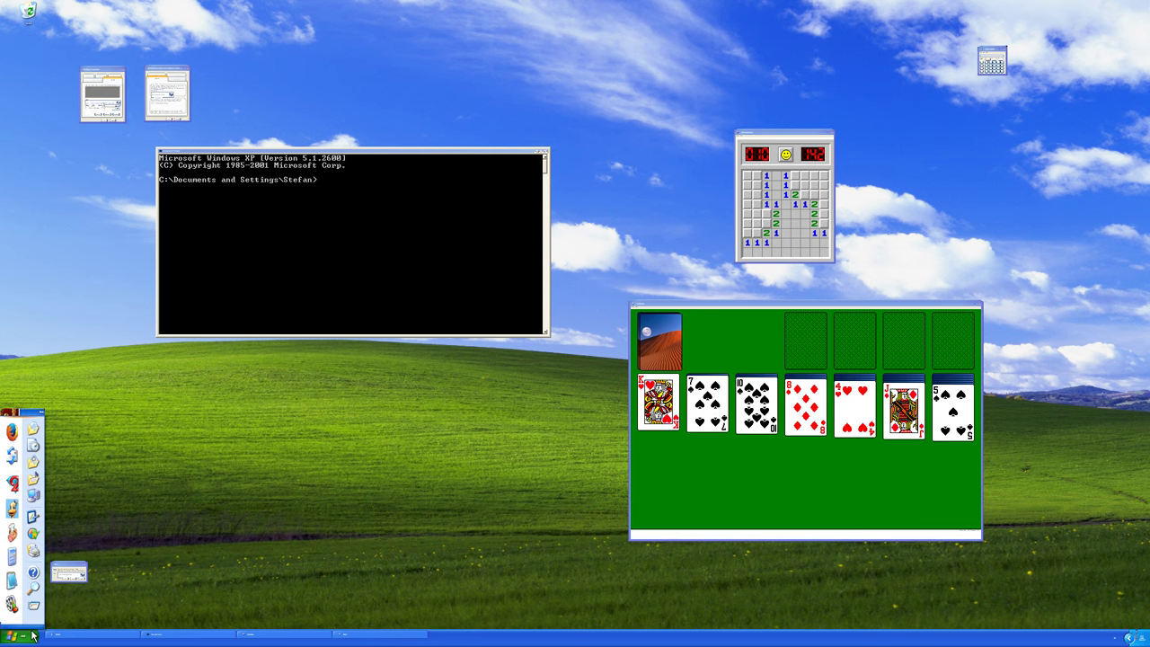
click(30, 636)
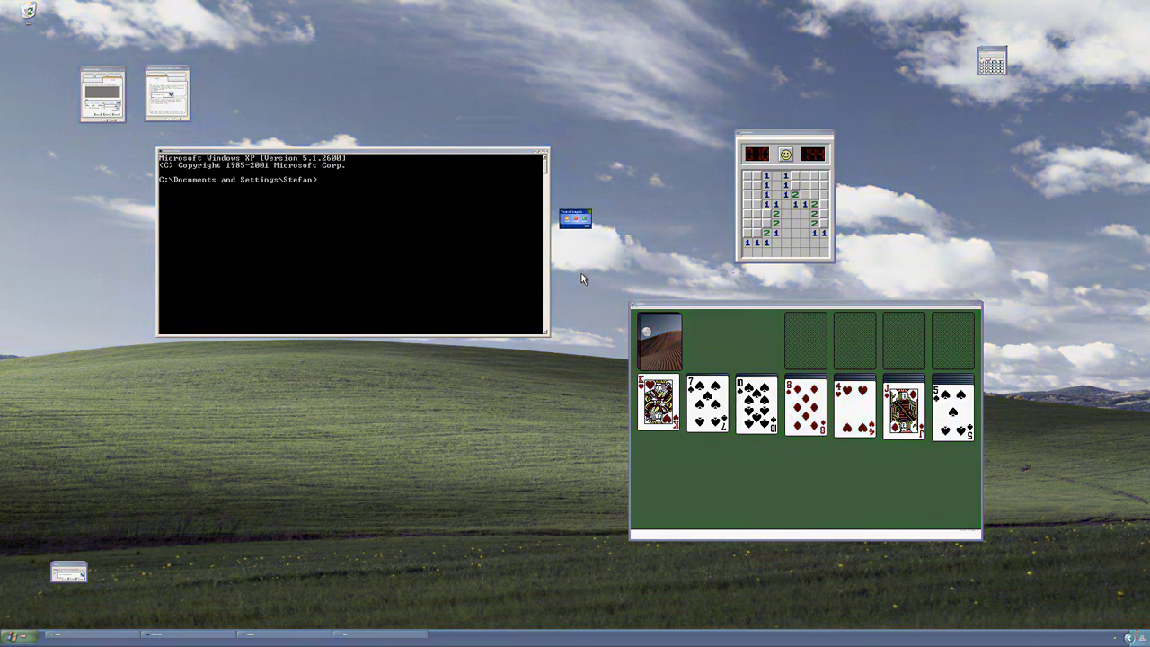
click(586, 227)
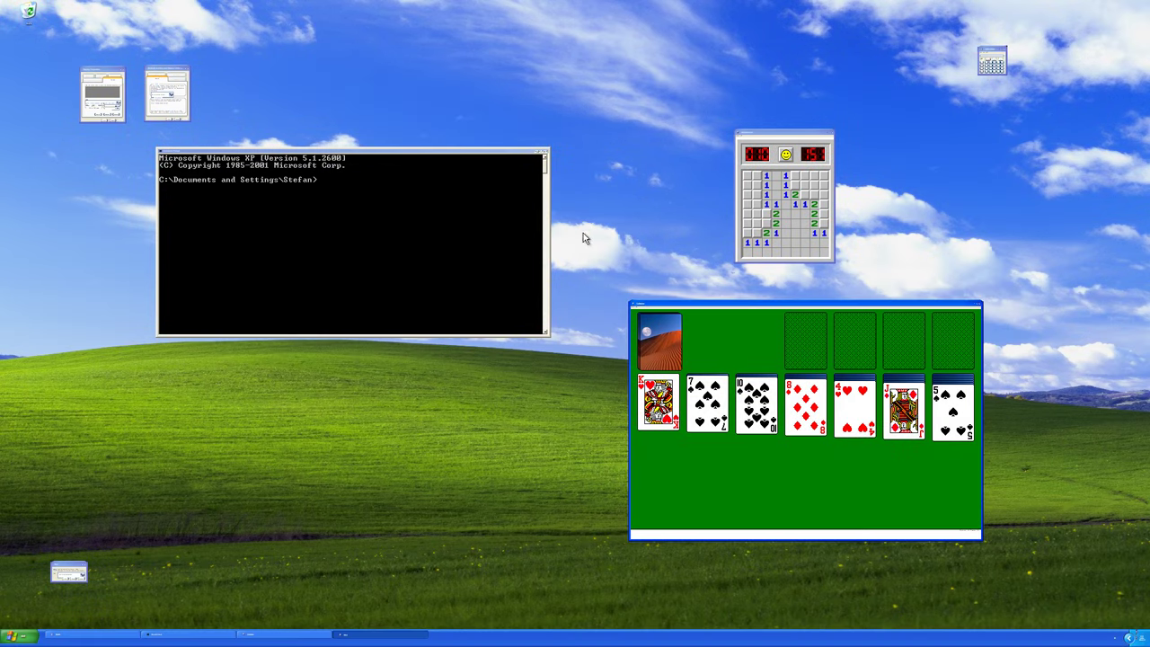
Open the Log Off Windows dialog and log off to the Welcome screen
click(27, 636)
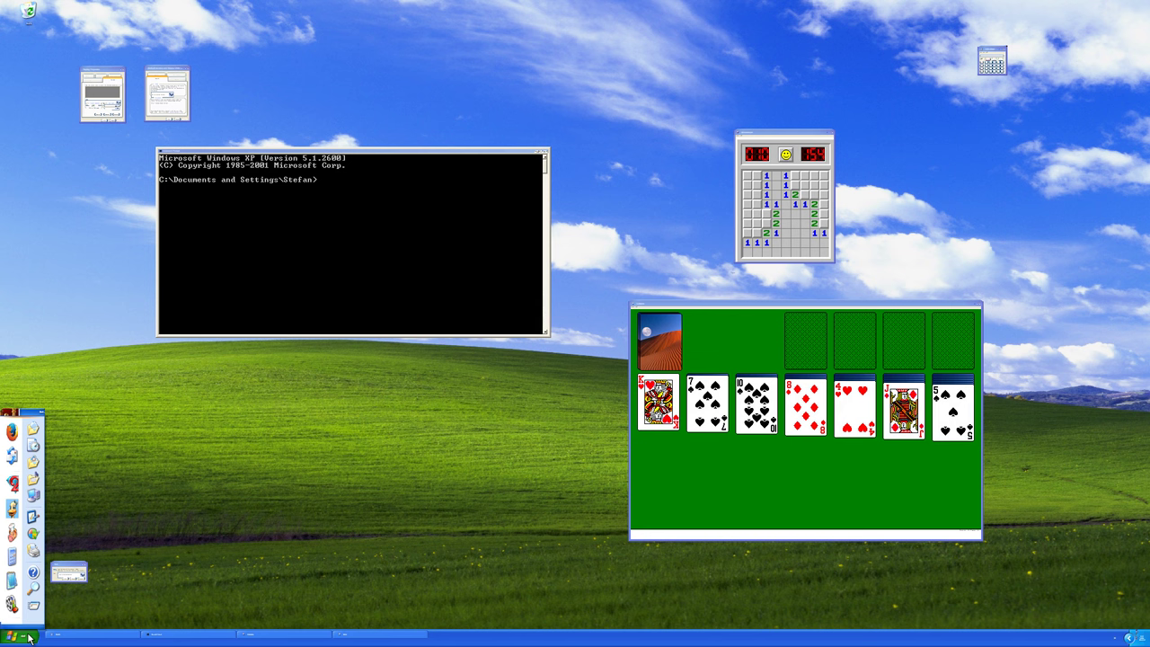
key(l)
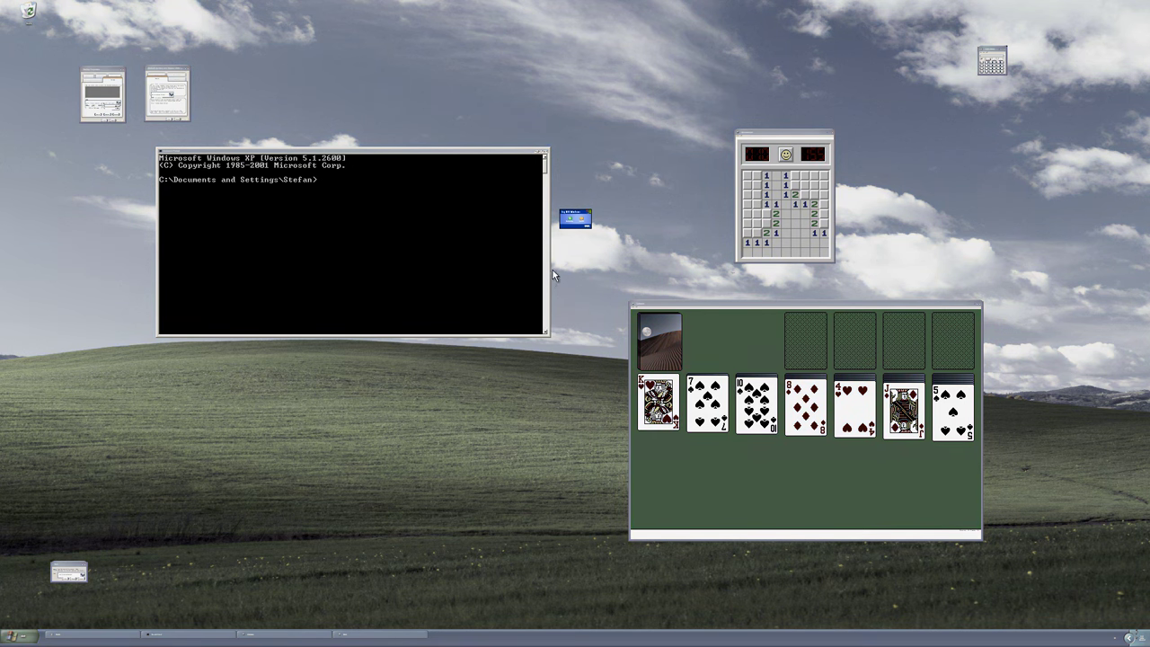
click(583, 220)
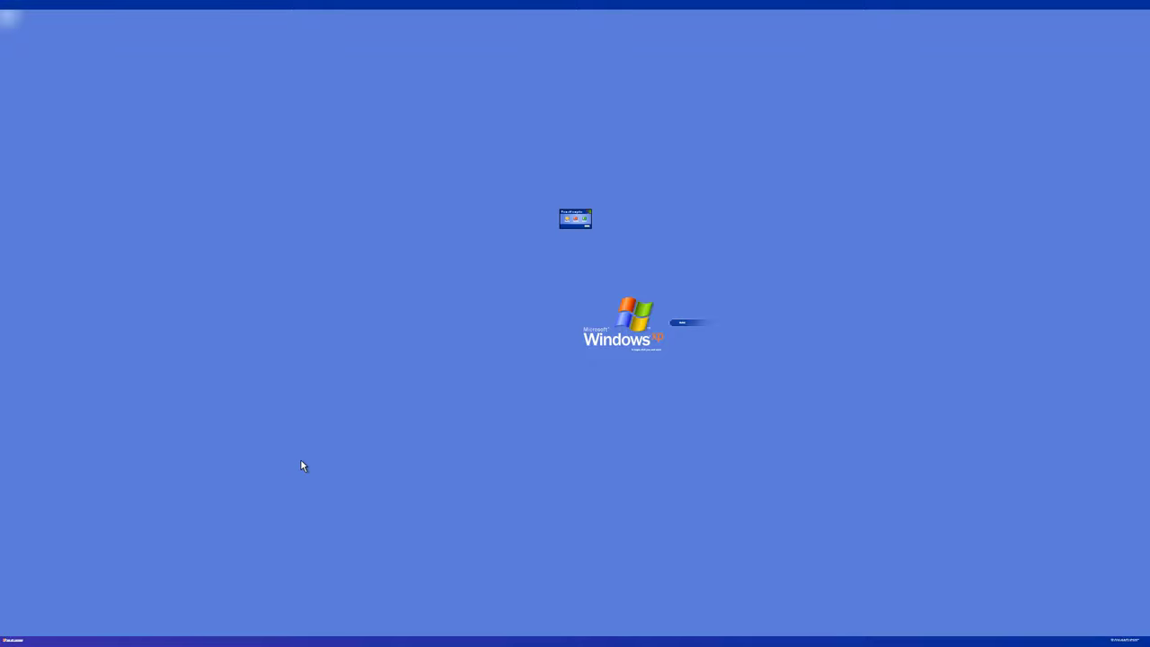
Cancel the Turn Off Computer dialog on the Welcome screen, and bring up the StickyKeys prompt to see its size
click(585, 226)
key(shift)
key(shift)
key(shift)
key(shift)
key(shift)
drag(568, 317, 529, 309)
Open Utility Manager on the Welcome screen, restore the minimized Narrator window, and close both windows
key(super+u)
click(10, 608)
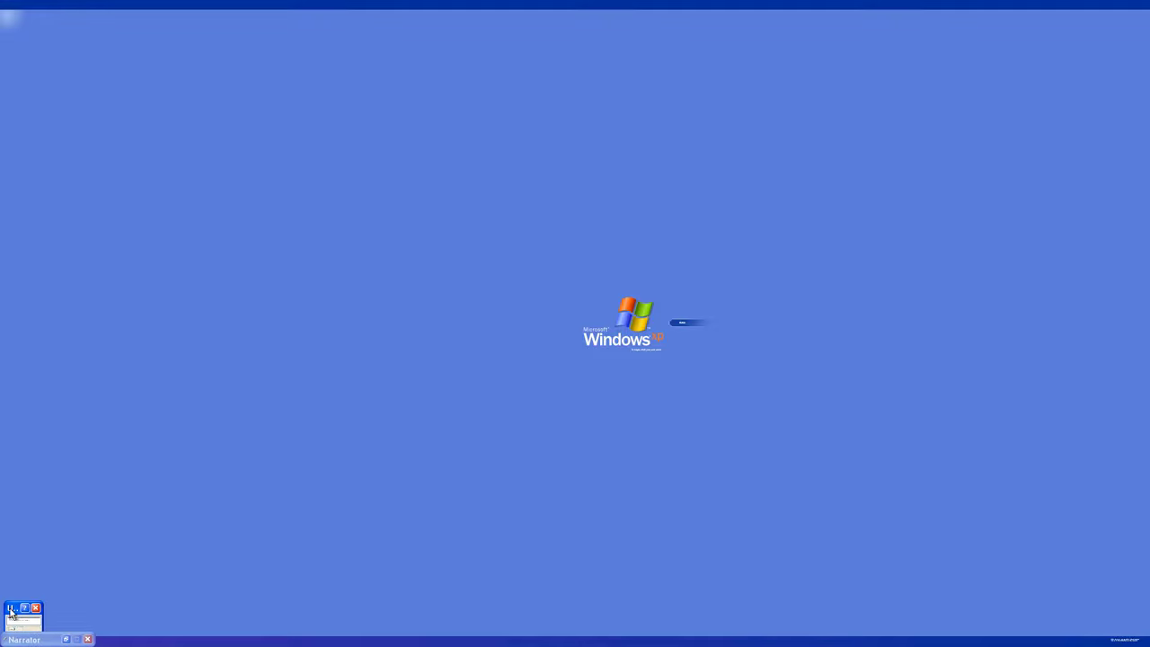
click(65, 639)
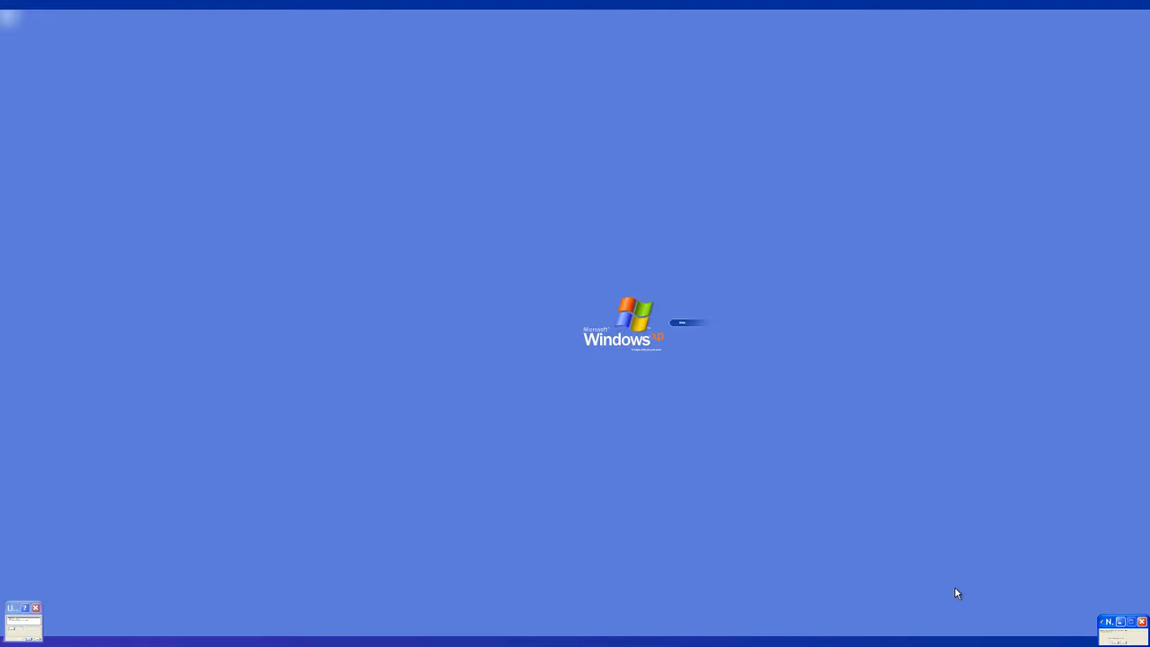
click(1142, 623)
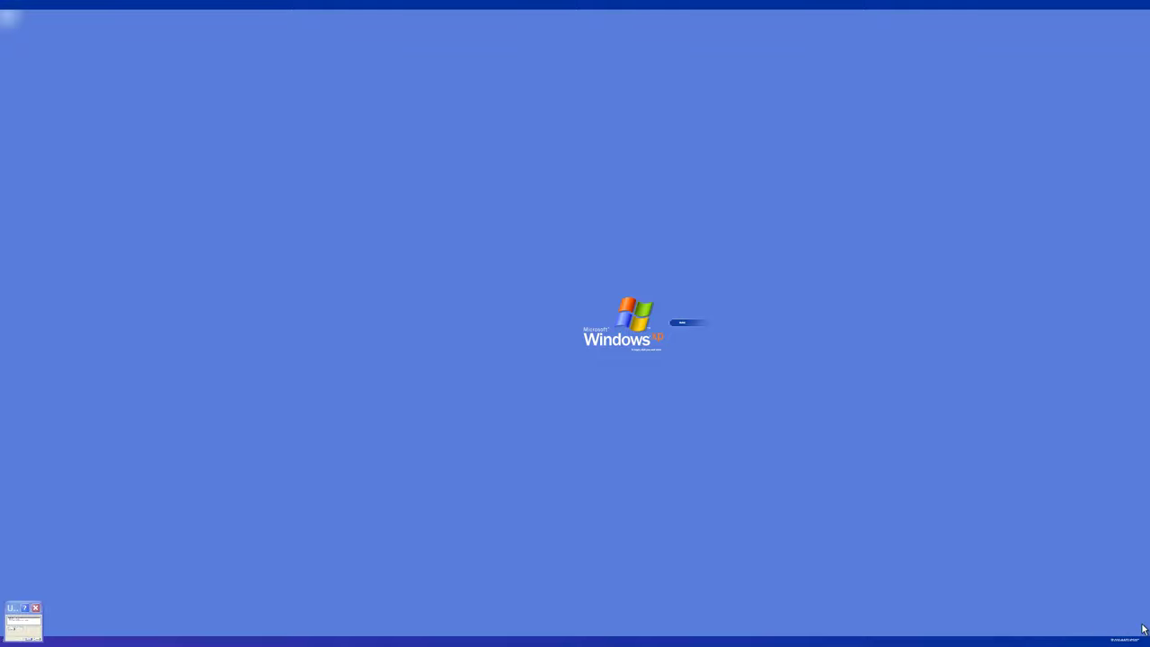
click(36, 609)
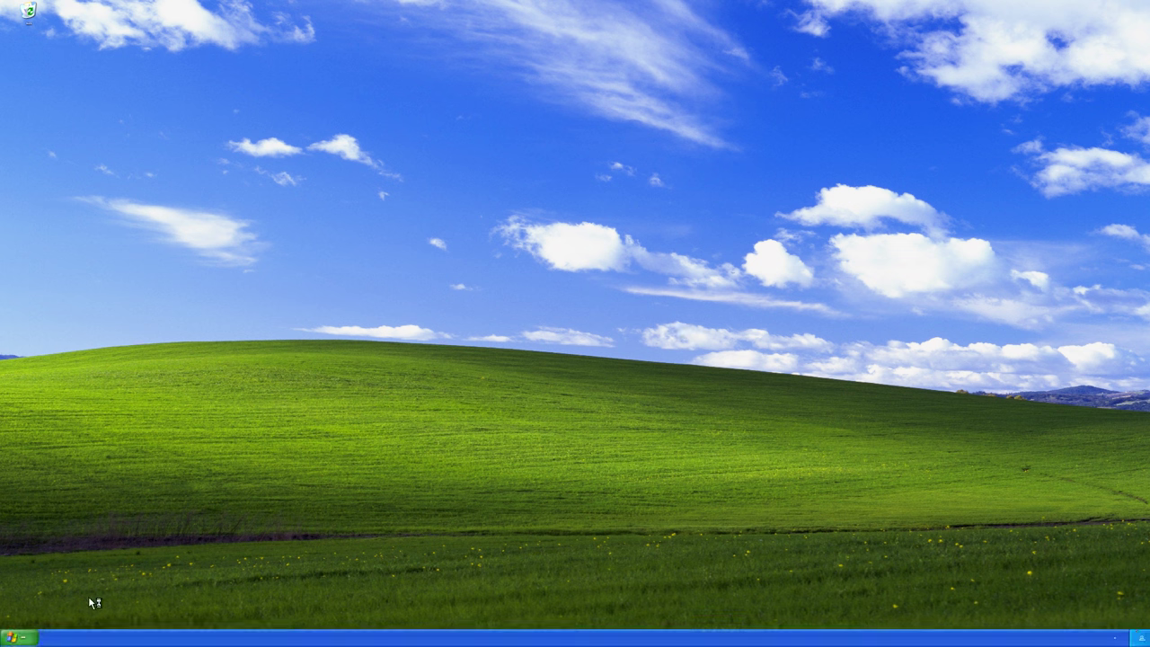
Open Control Panel and switch between Classic and Category view to compare how each looks
click(18, 639)
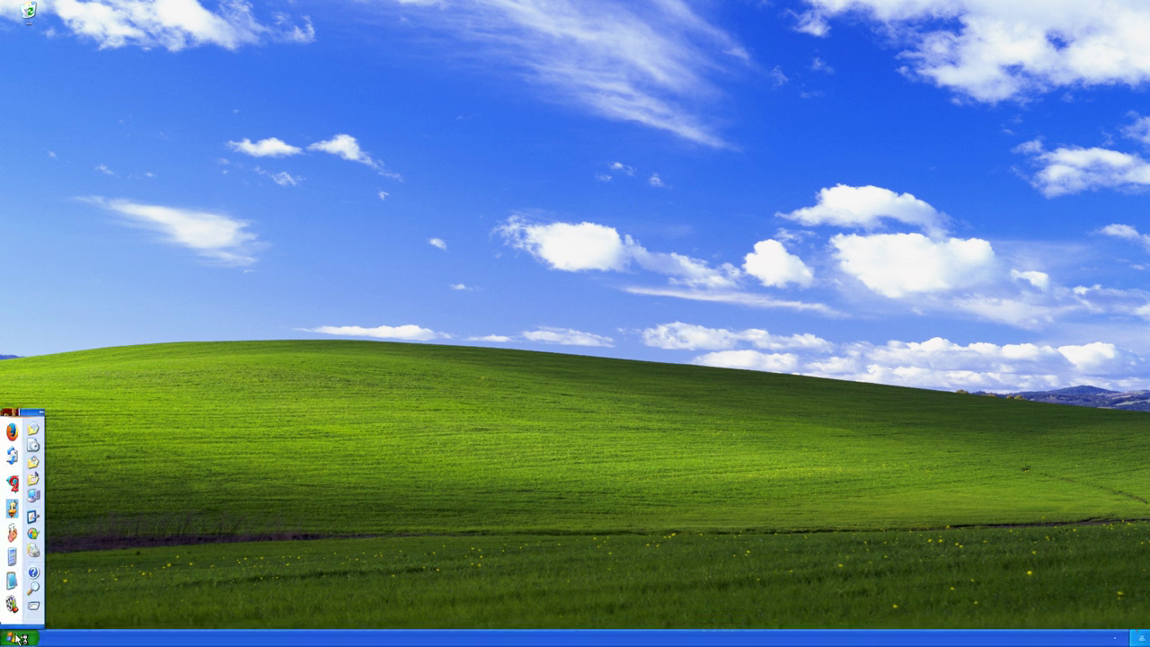
click(33, 518)
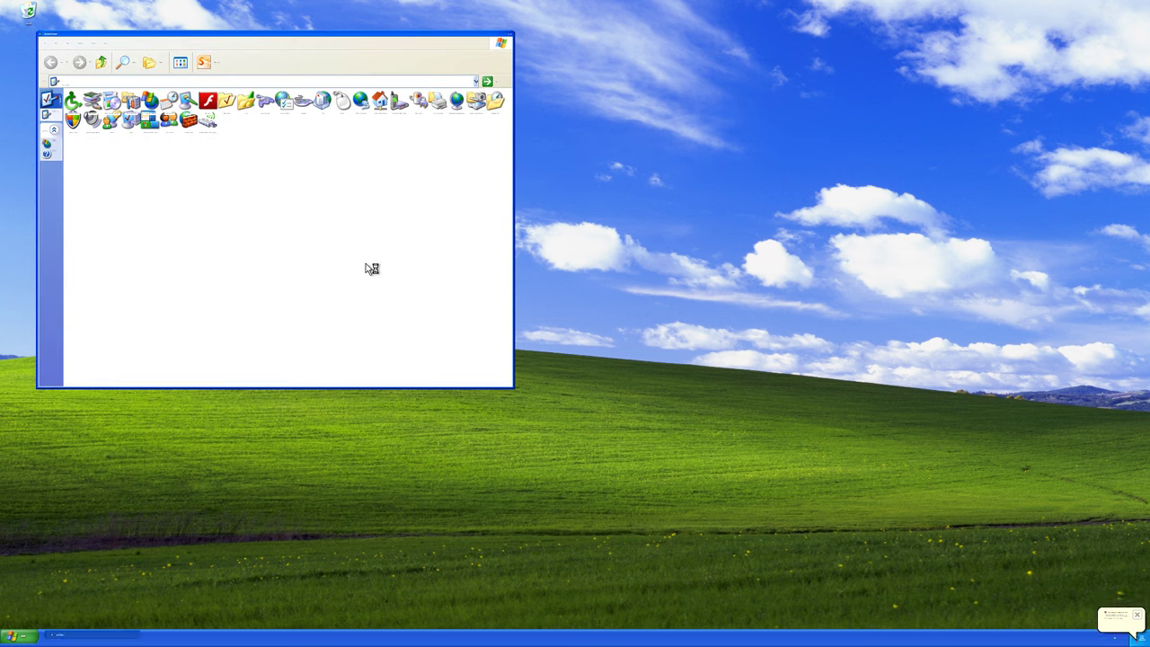
click(49, 120)
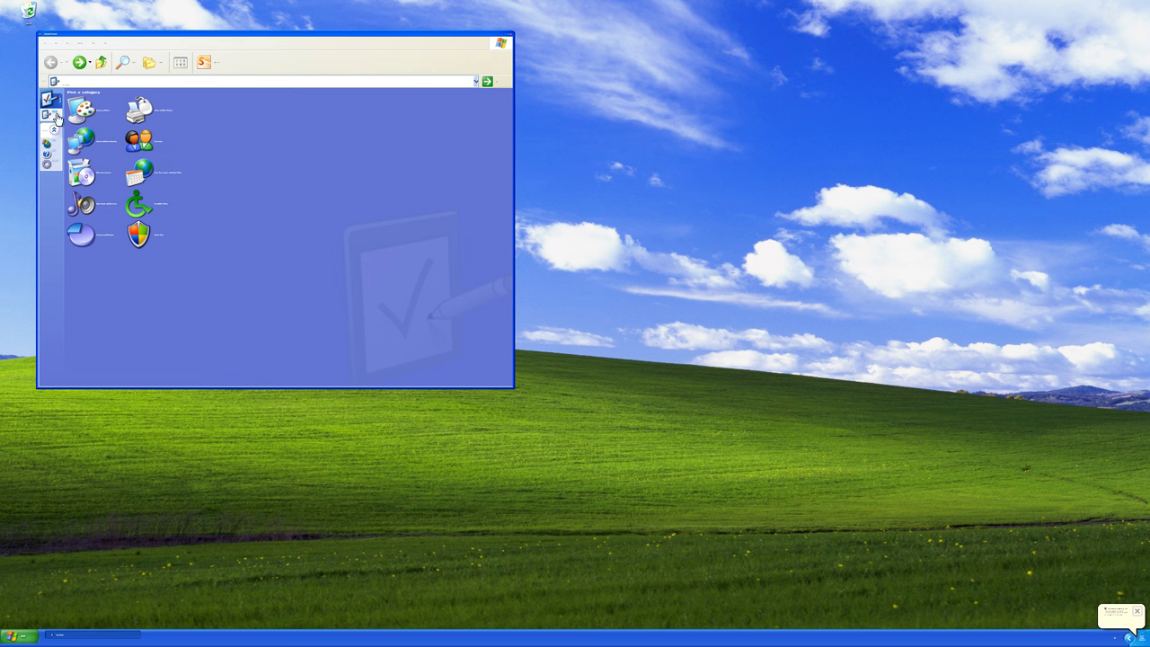
Turn off the Welcome screen in the User Accounts logon options, apply the change, and close the User Accounts and Control Panel windows
double_click(169, 123)
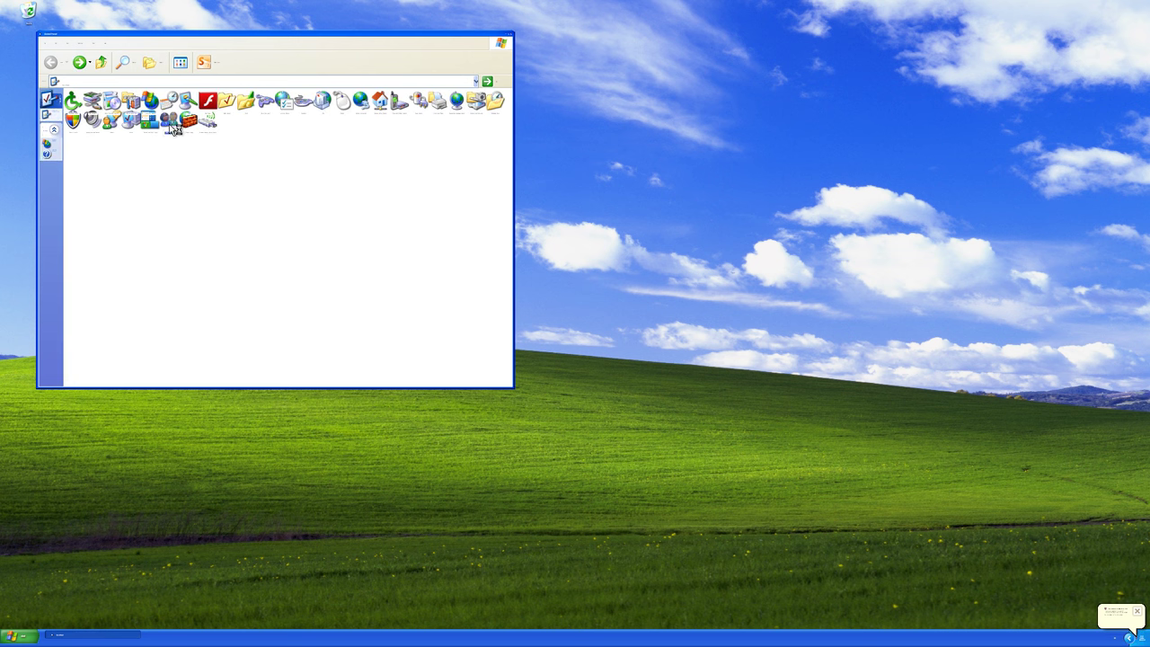
click(492, 172)
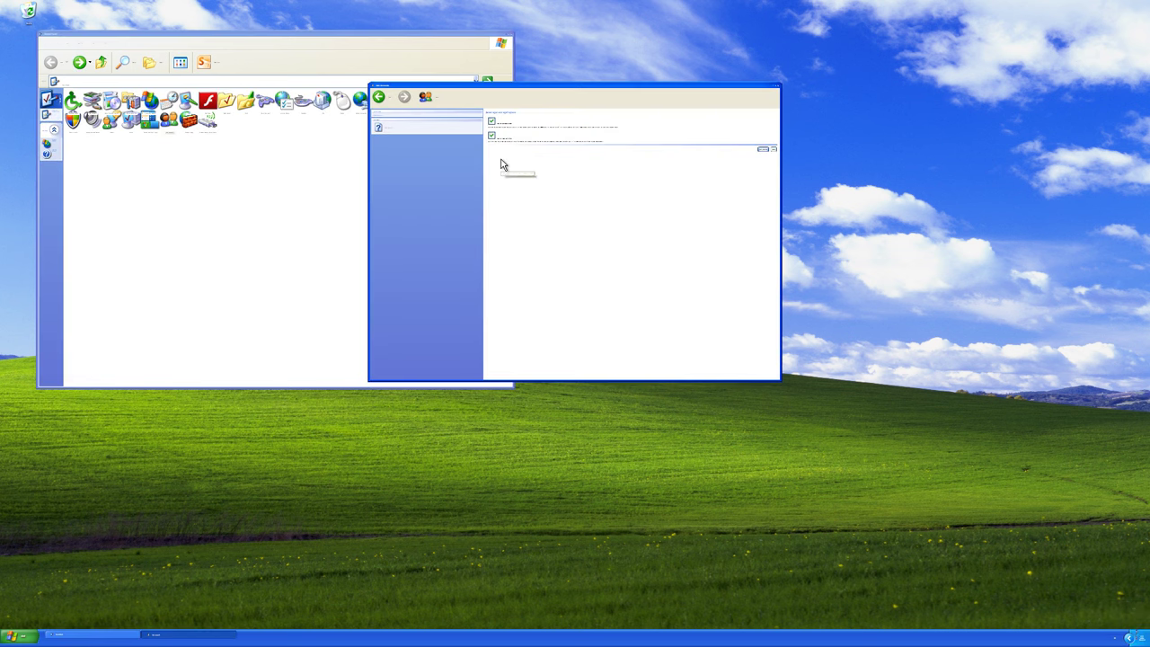
click(762, 148)
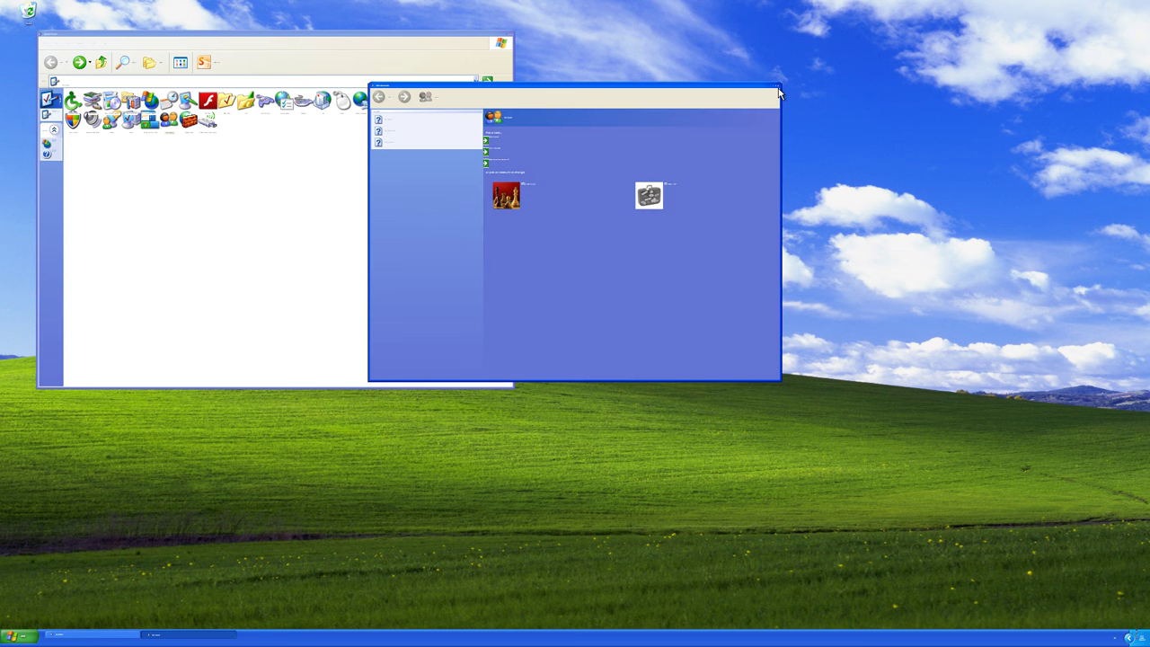
click(778, 90)
click(509, 39)
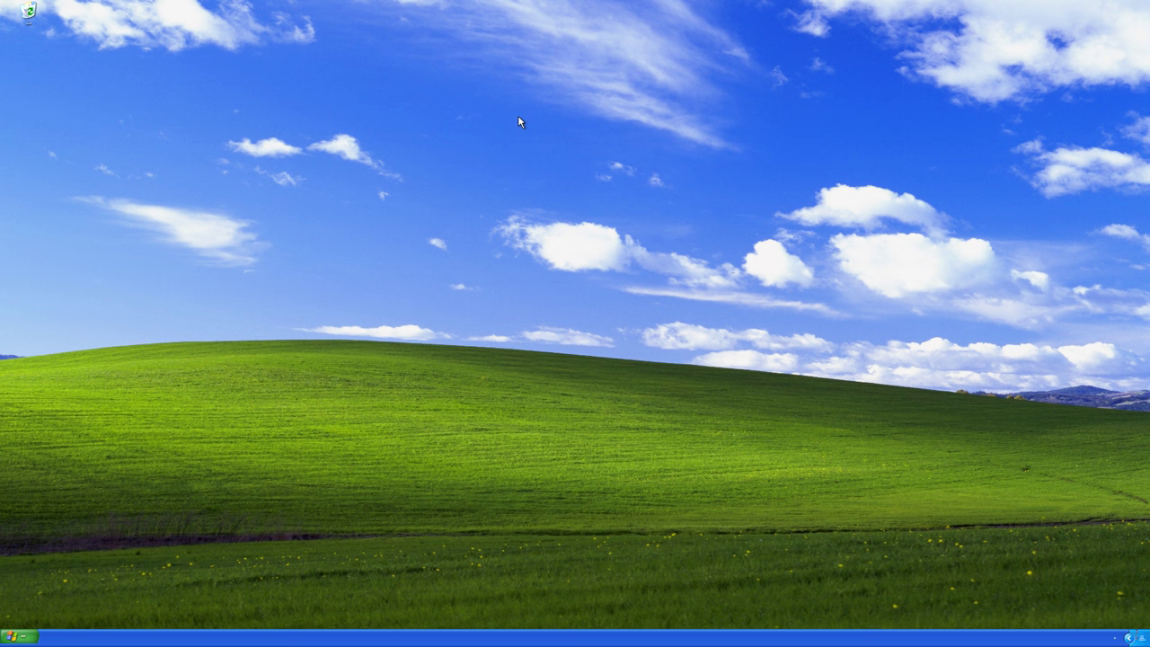
Bring up the classic Windows security dialog and move it slightly to examine its size
key(ctrl+alt+Delete)
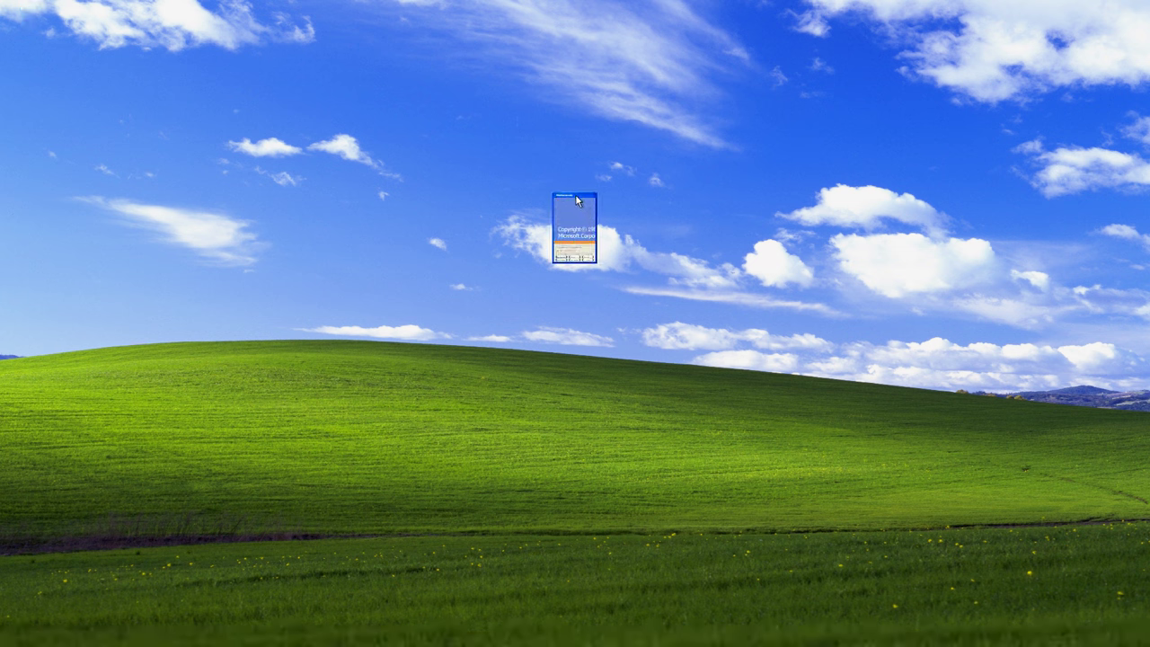
mouse_move(580, 192)
mouse_down()
mouse_move(608, 198)
mouse_move(581, 203)
mouse_up()
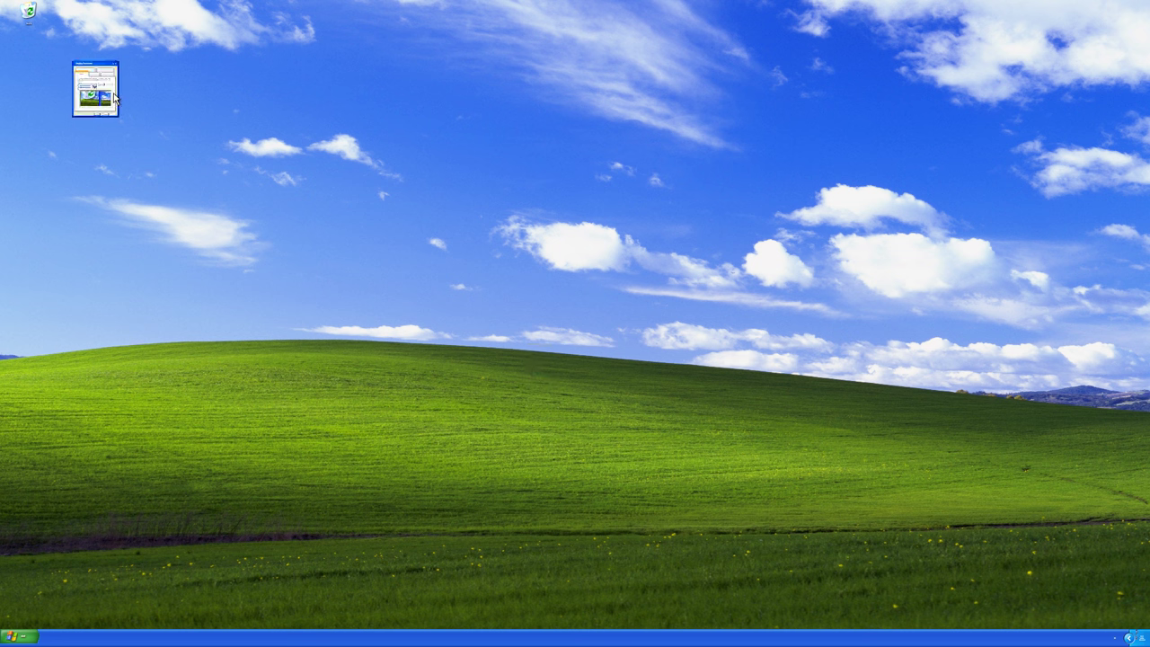
Apply the Windows Classic style in the Display Properties appearance settings
click(95, 100)
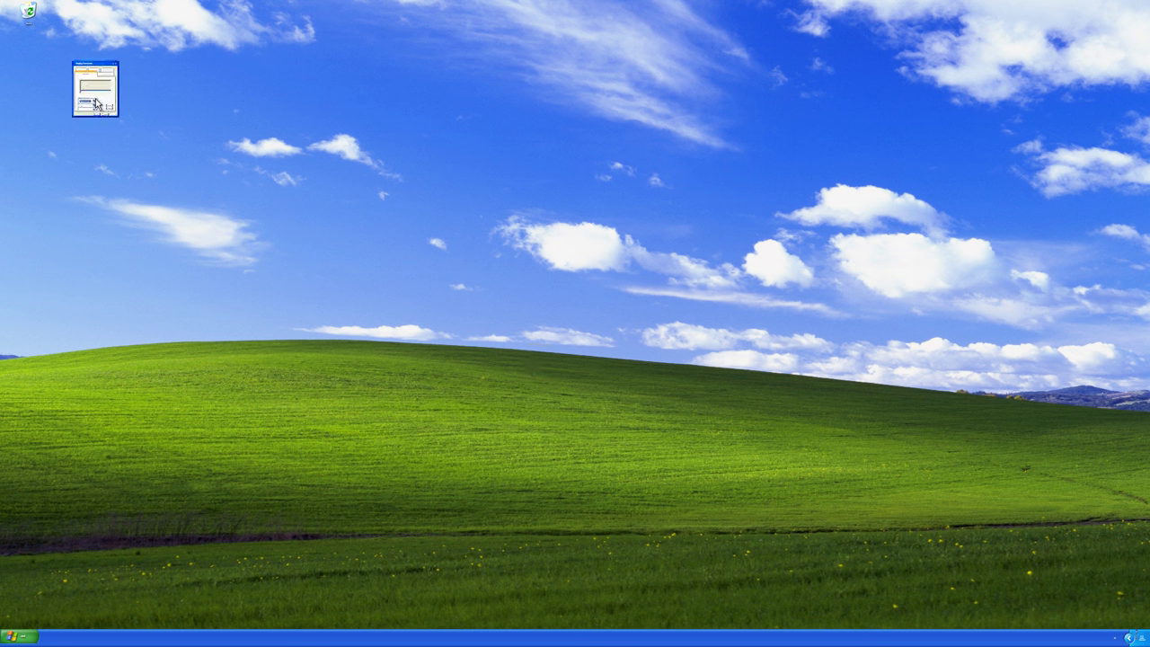
click(95, 100)
click(95, 106)
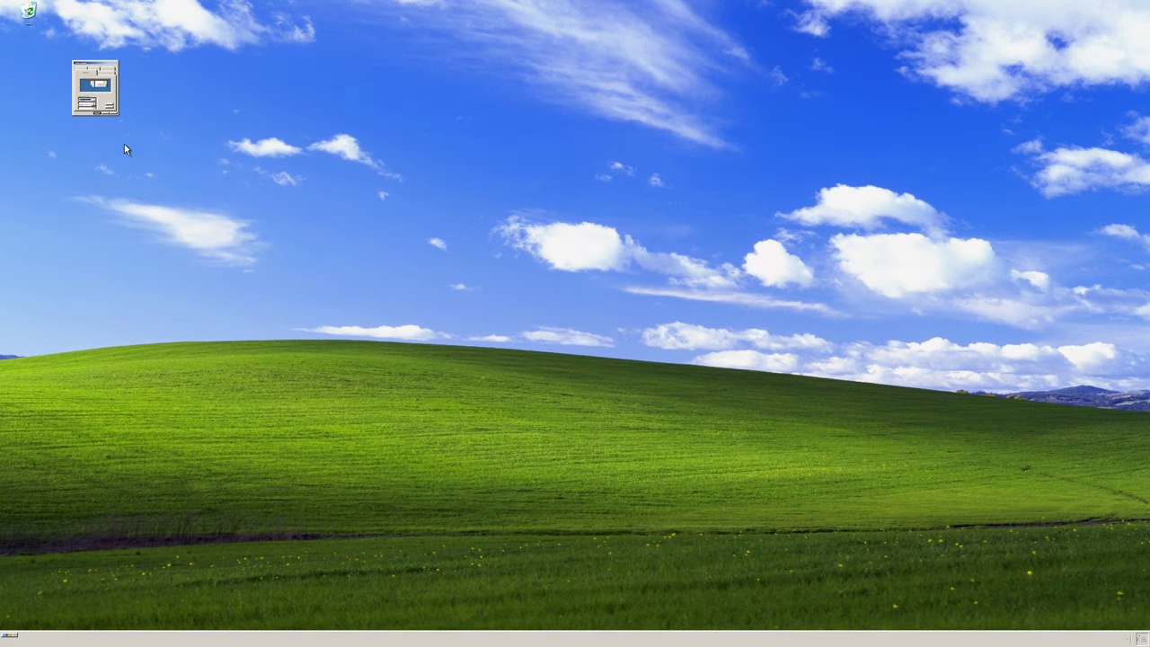
Look through the Start menu in the Classic style, launch Notepad, reposition its window, and open the Font dialog
click(10, 638)
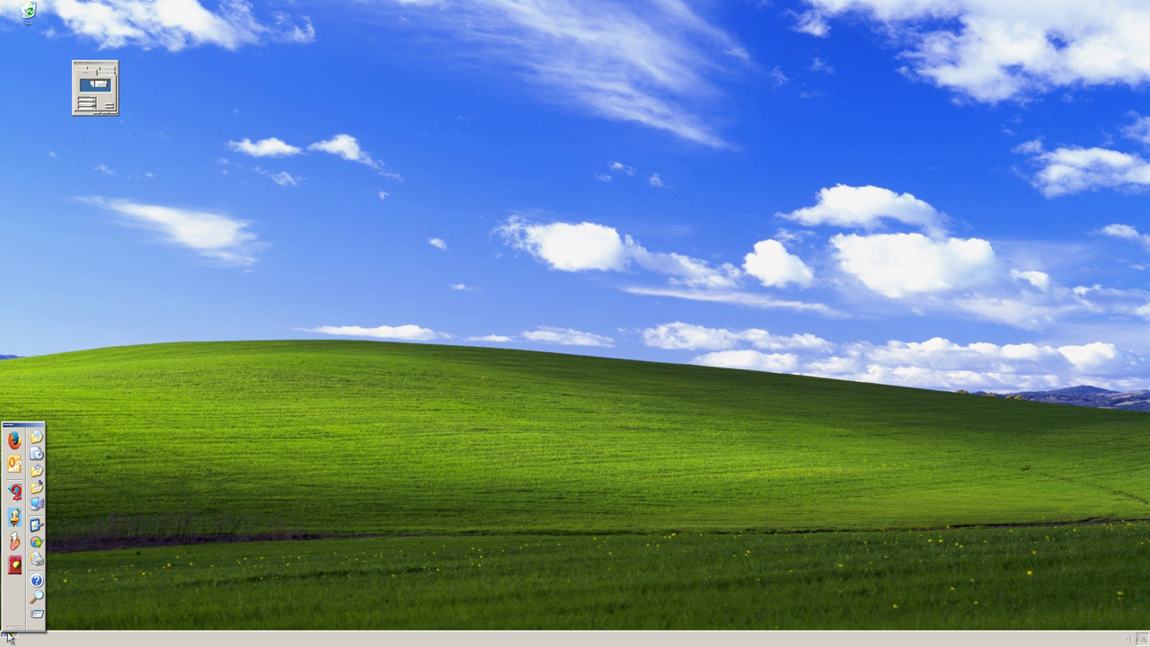
mouse_move(13, 629)
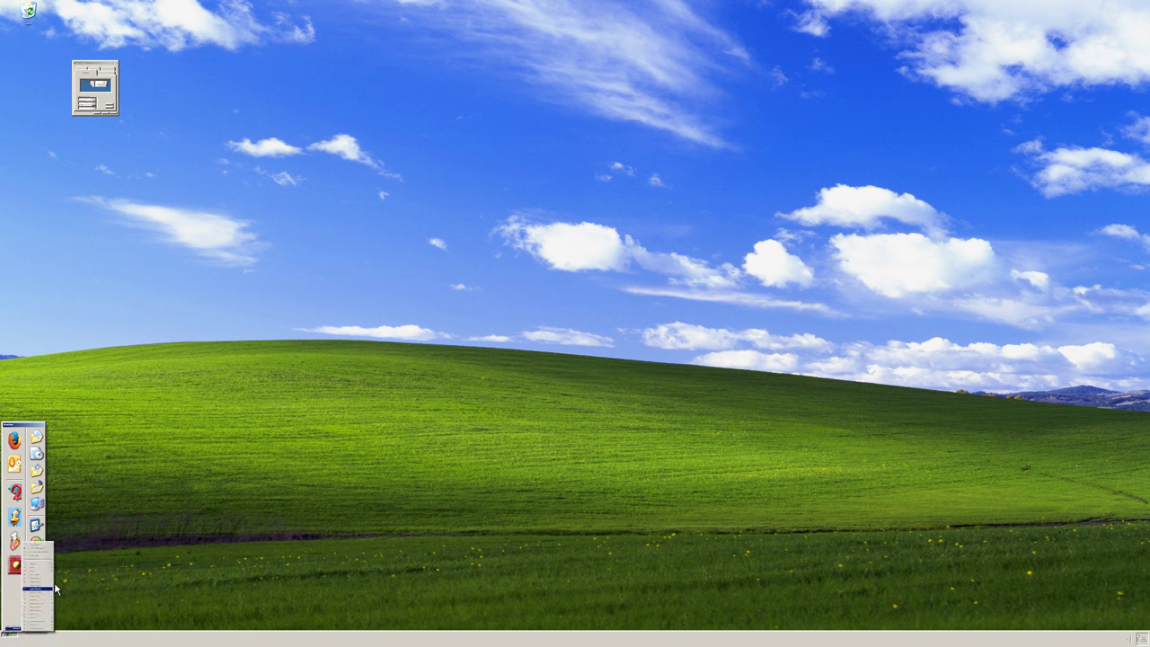
mouse_move(49, 569)
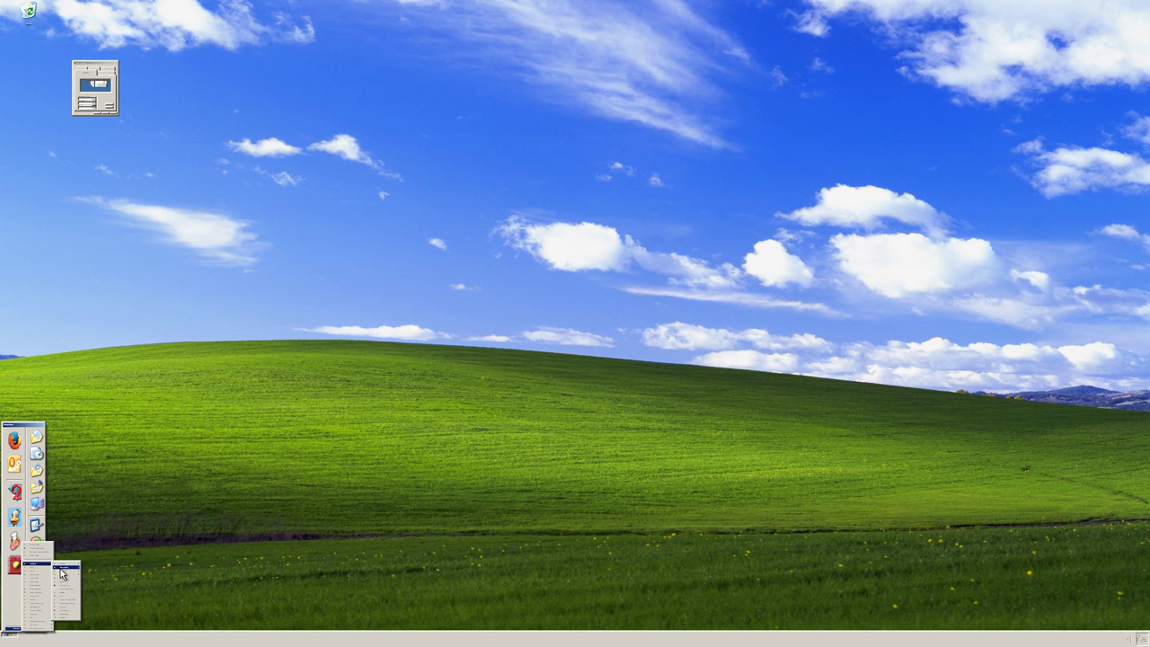
click(66, 594)
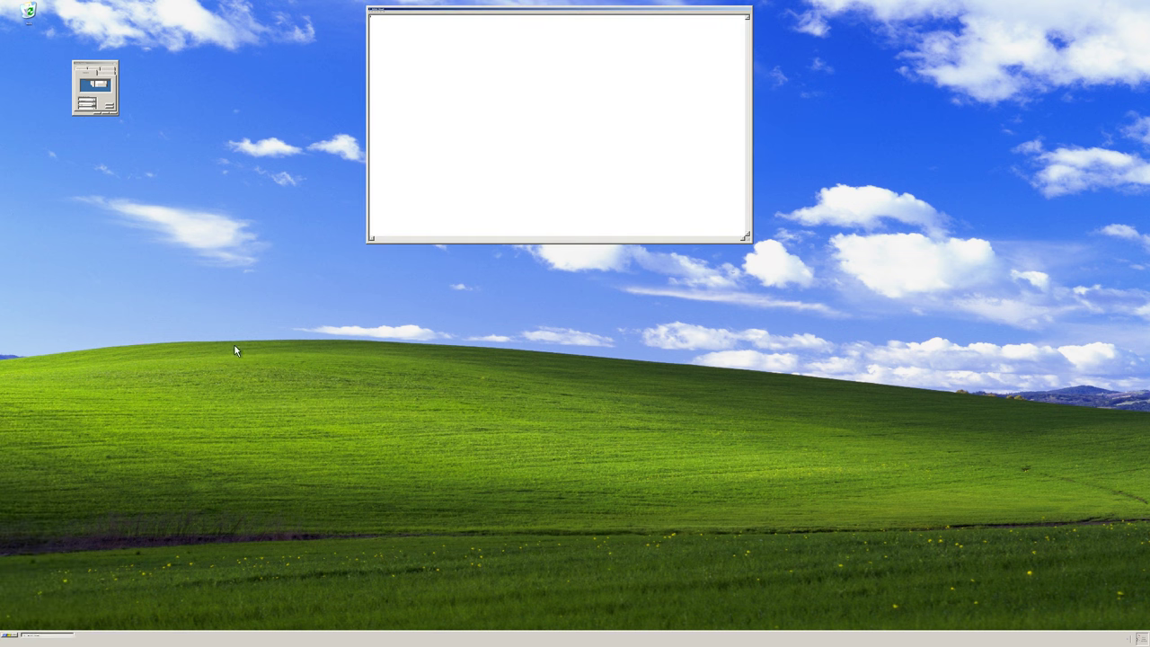
drag(488, 15, 381, 191)
click(265, 187)
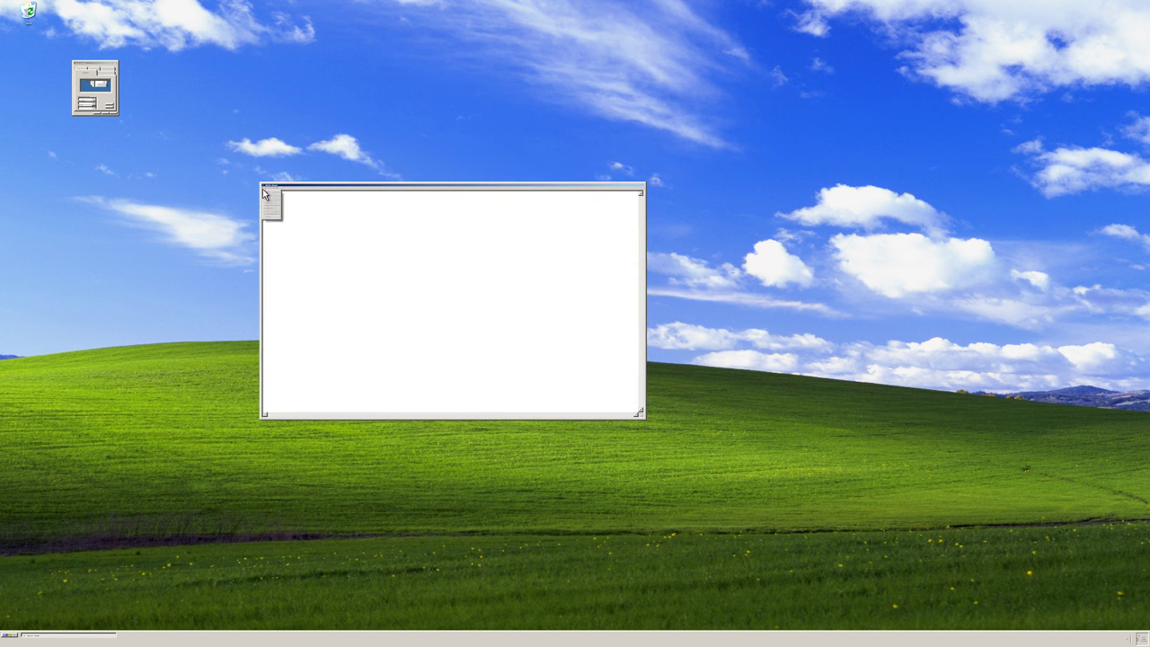
click(274, 194)
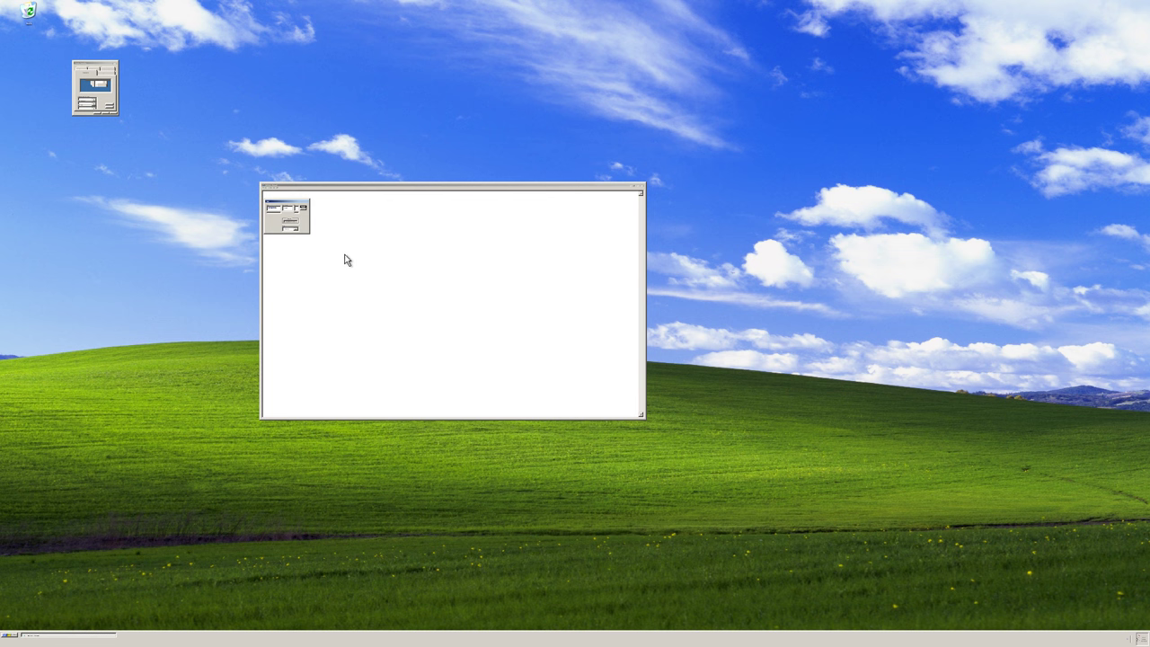
Apply the Windows XP style again, and close Display Properties, the Font dialog and Notepad
click(95, 99)
click(91, 105)
click(97, 106)
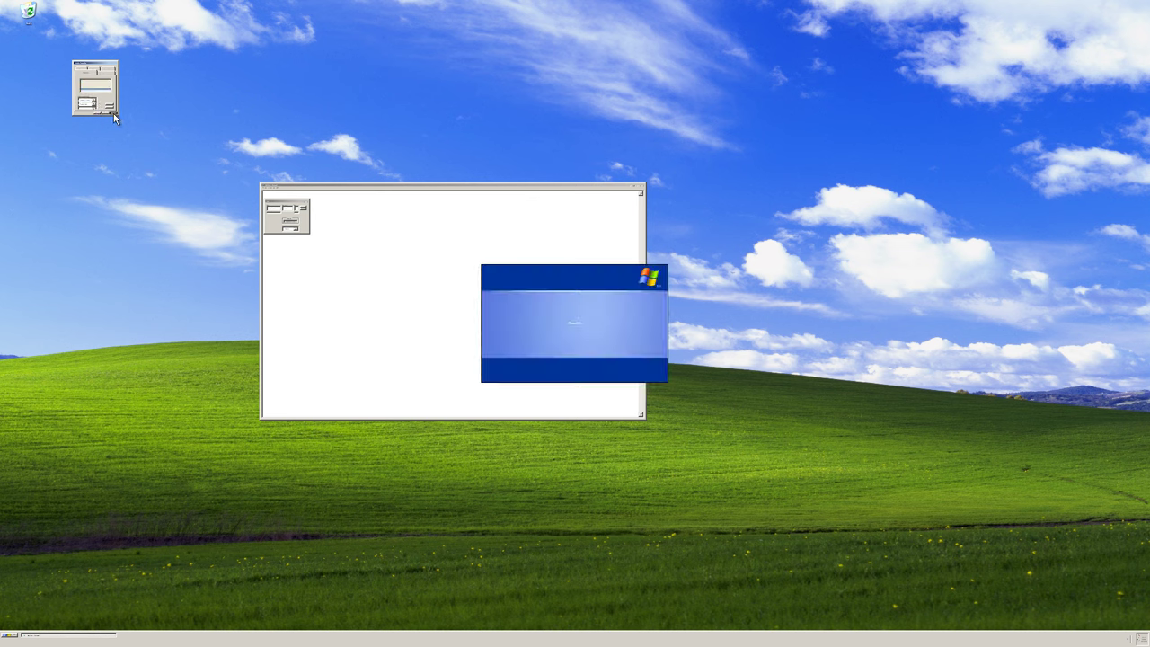
click(115, 64)
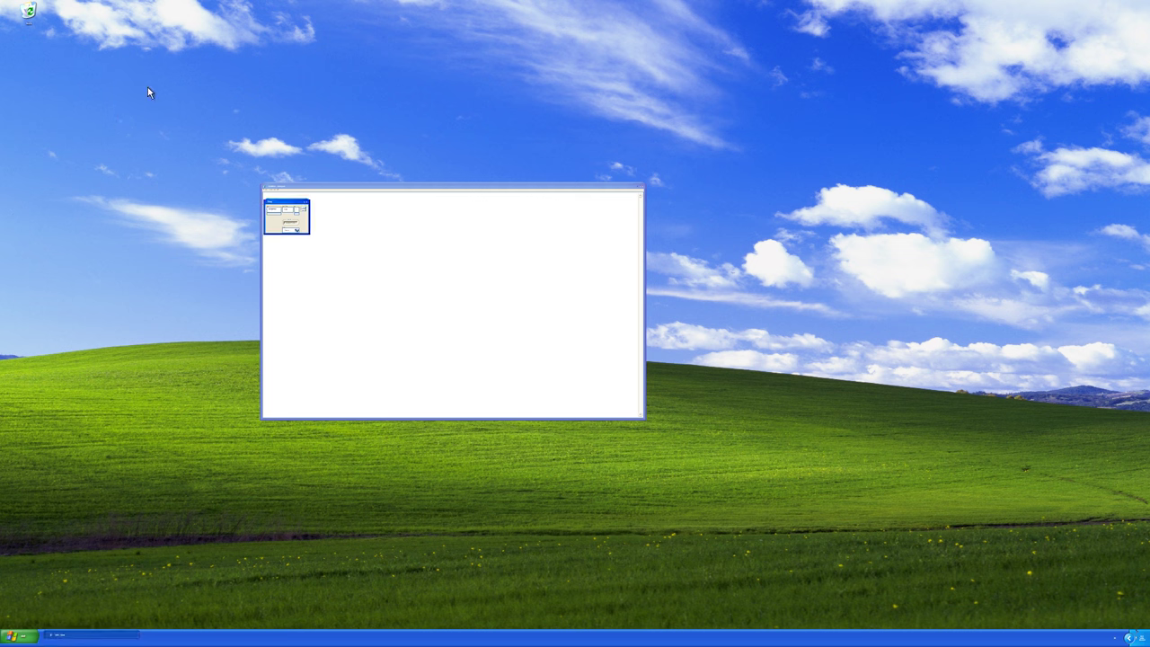
click(306, 202)
click(643, 189)
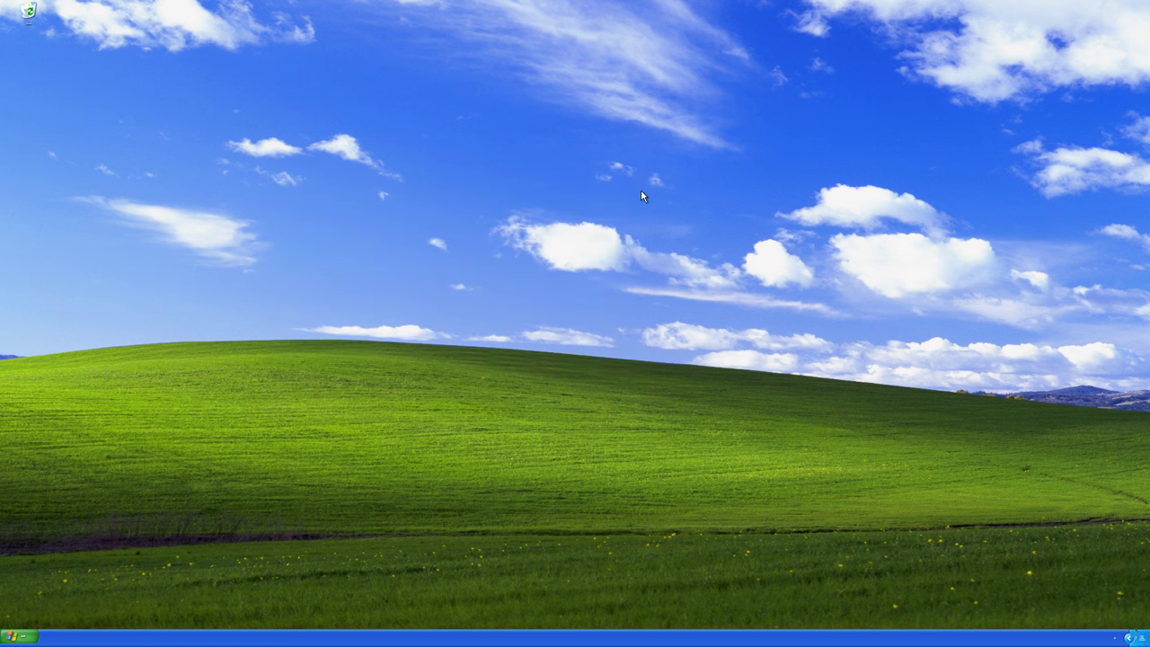
Open the themes folder in My Documents, apply the glossy blue visual style from its file, and move Display Properties aside
click(12, 638)
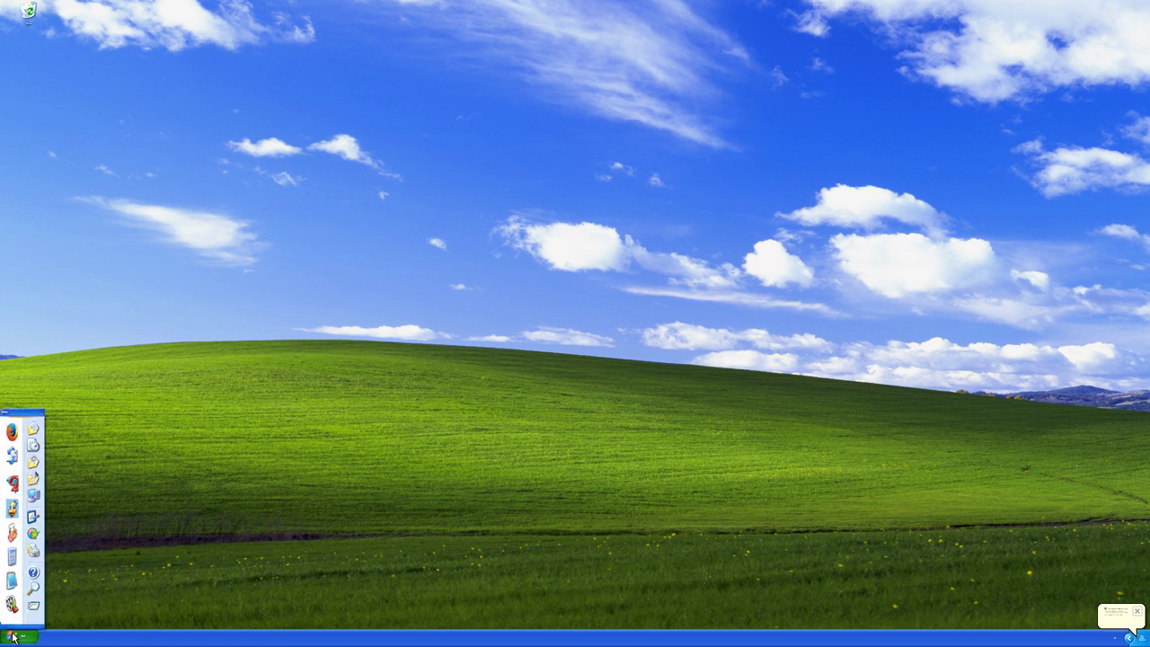
click(32, 429)
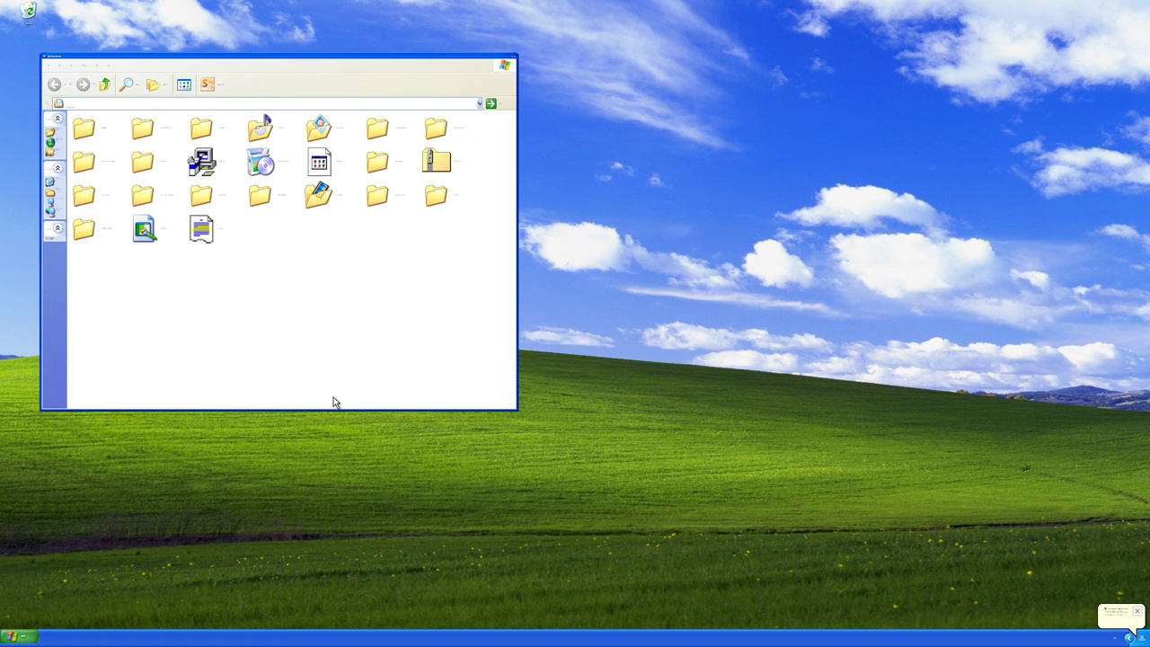
key(t)
key(Return)
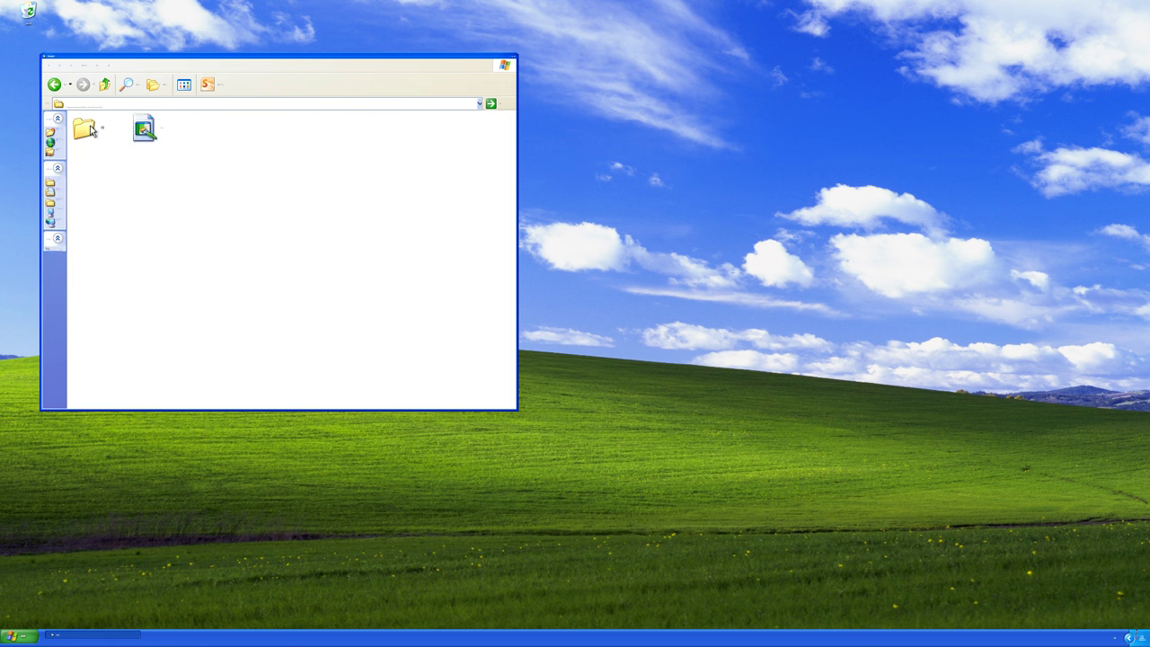
double_click(147, 140)
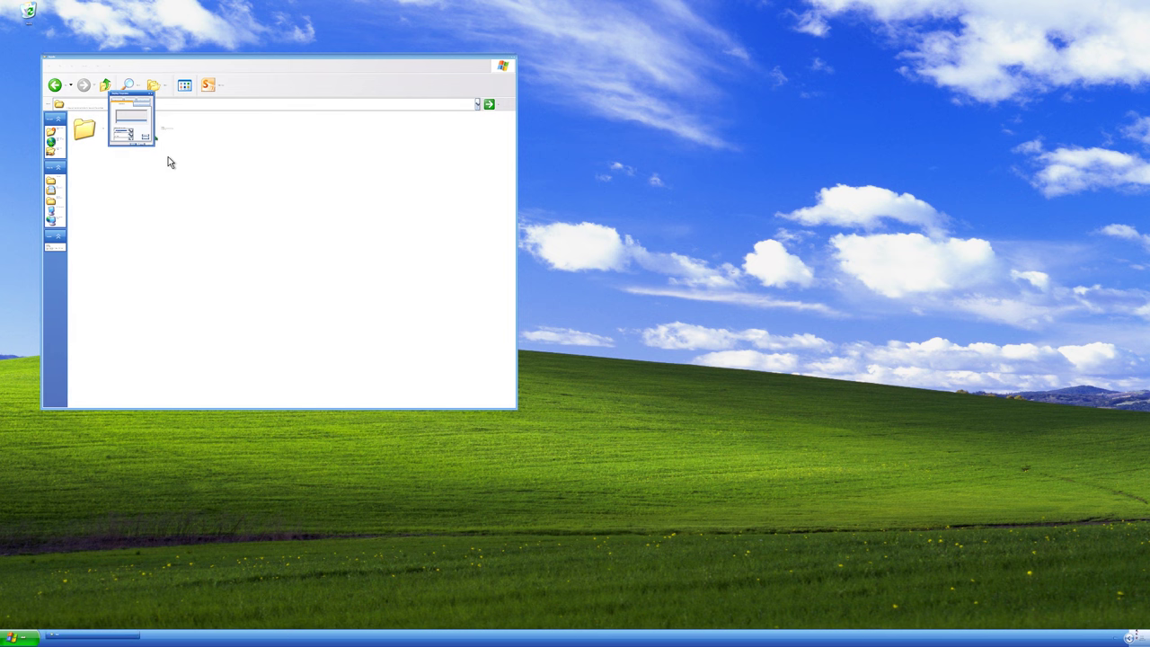
drag(125, 97, 402, 241)
Launch Notepad to view it in the glossy blue style, move it clear of the folder window, and close Display Properties
click(18, 640)
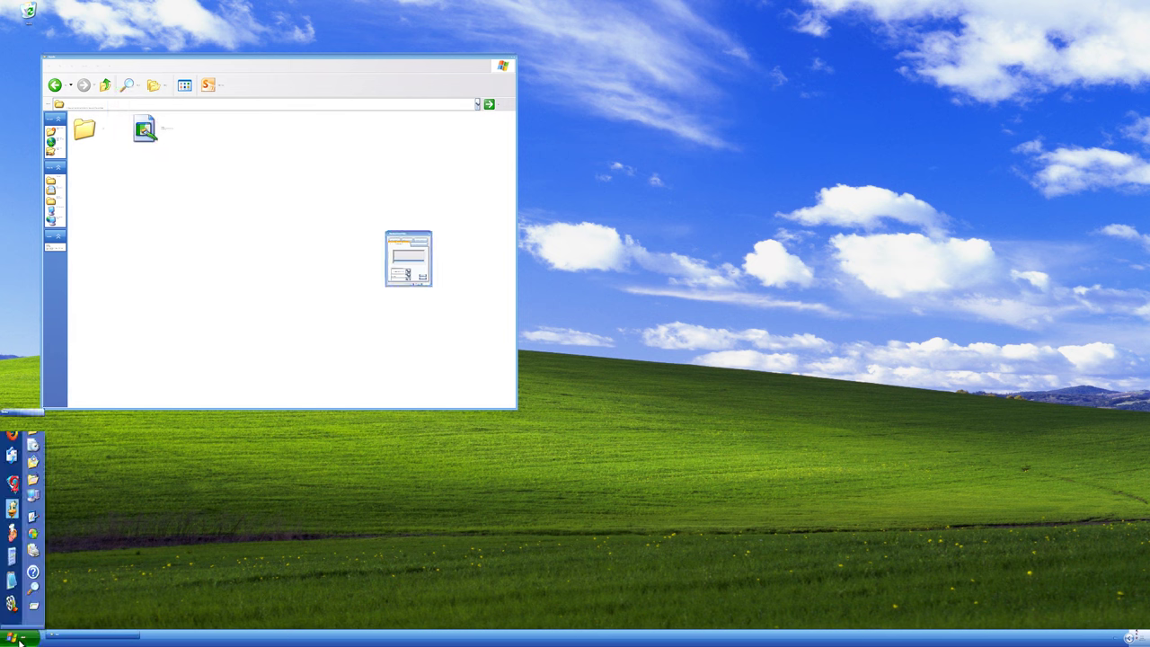
click(12, 580)
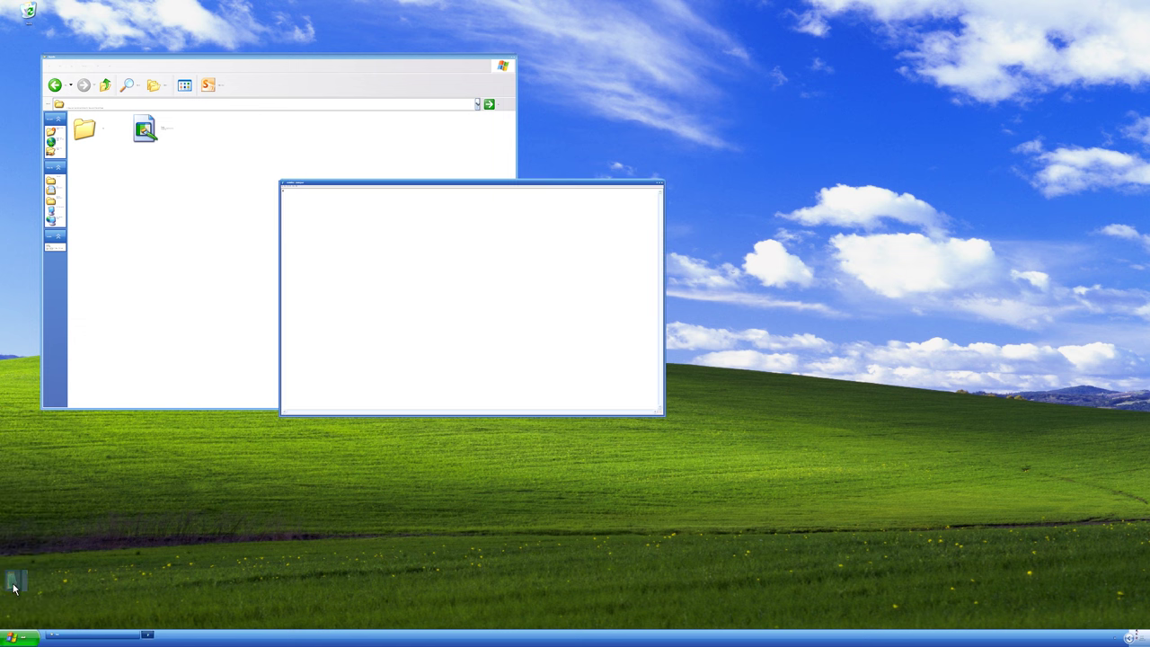
drag(578, 184, 884, 117)
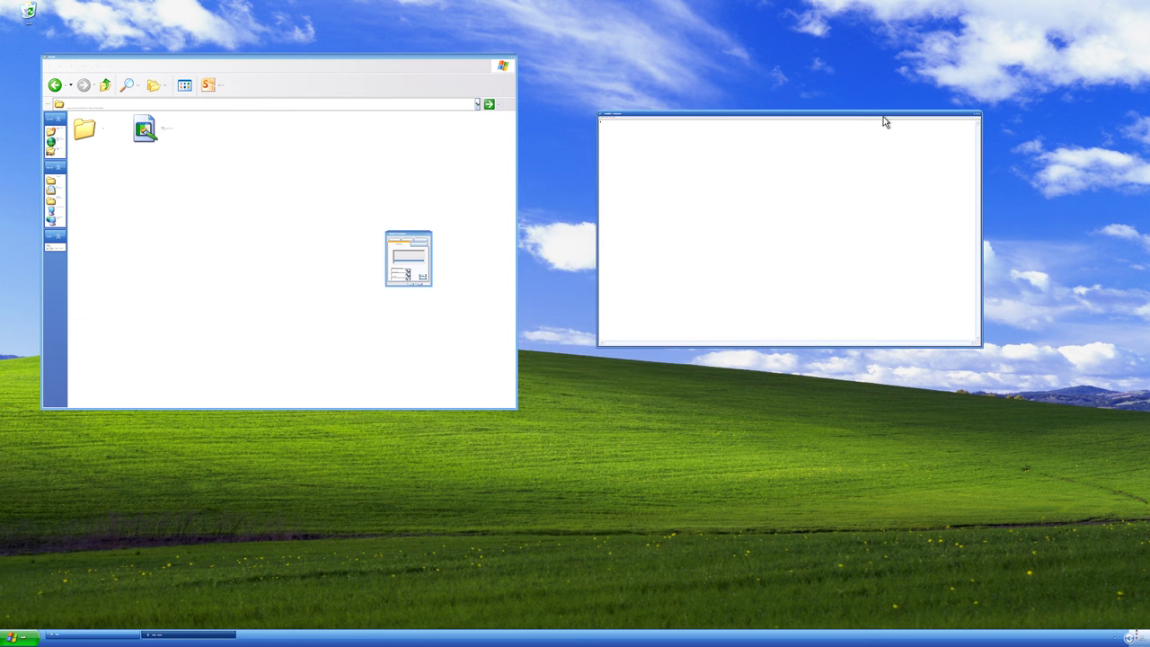
click(431, 235)
Go to the second folder in the themes folder and apply the black-and-orange visual style from its file
click(105, 85)
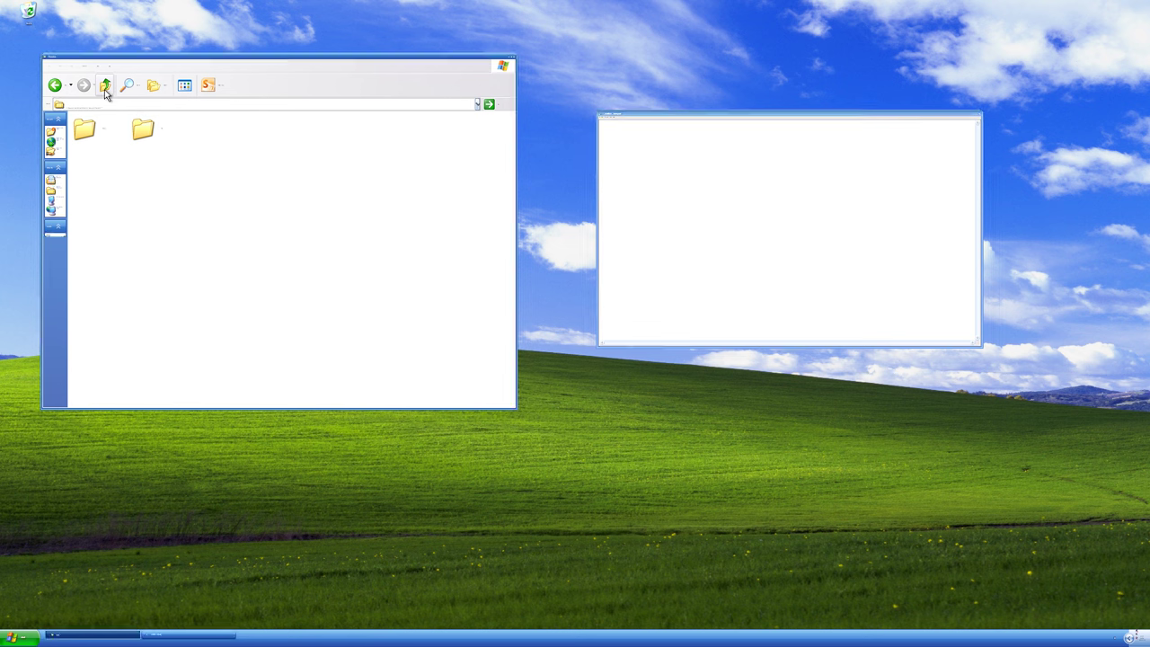
double_click(148, 133)
double_click(148, 133)
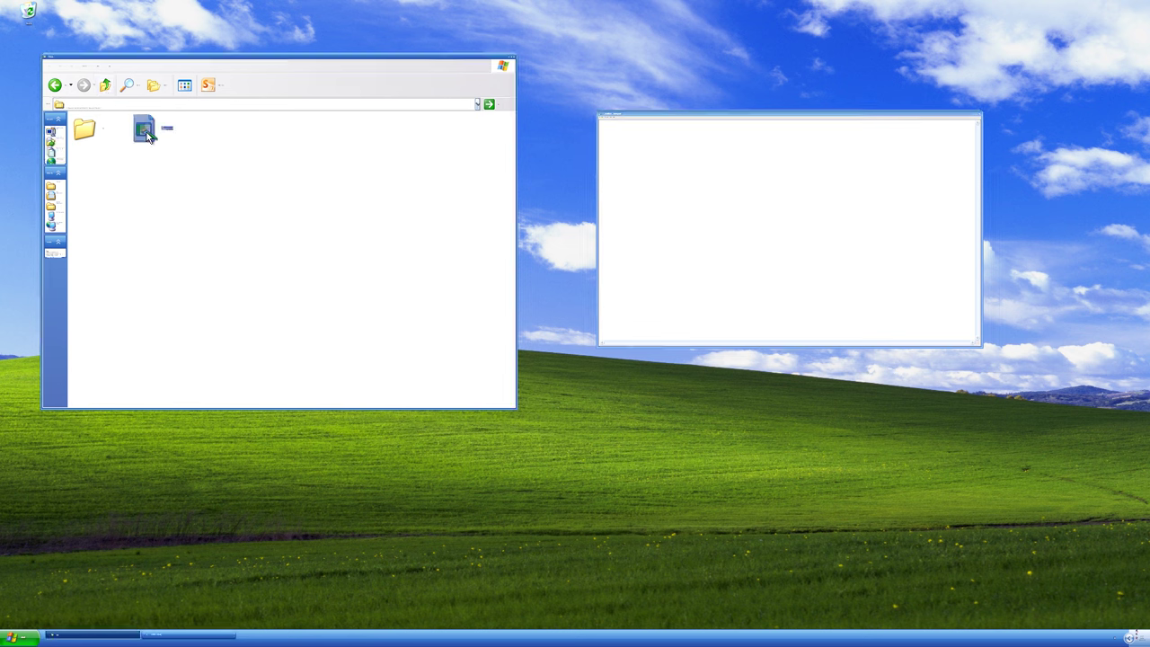
double_click(178, 169)
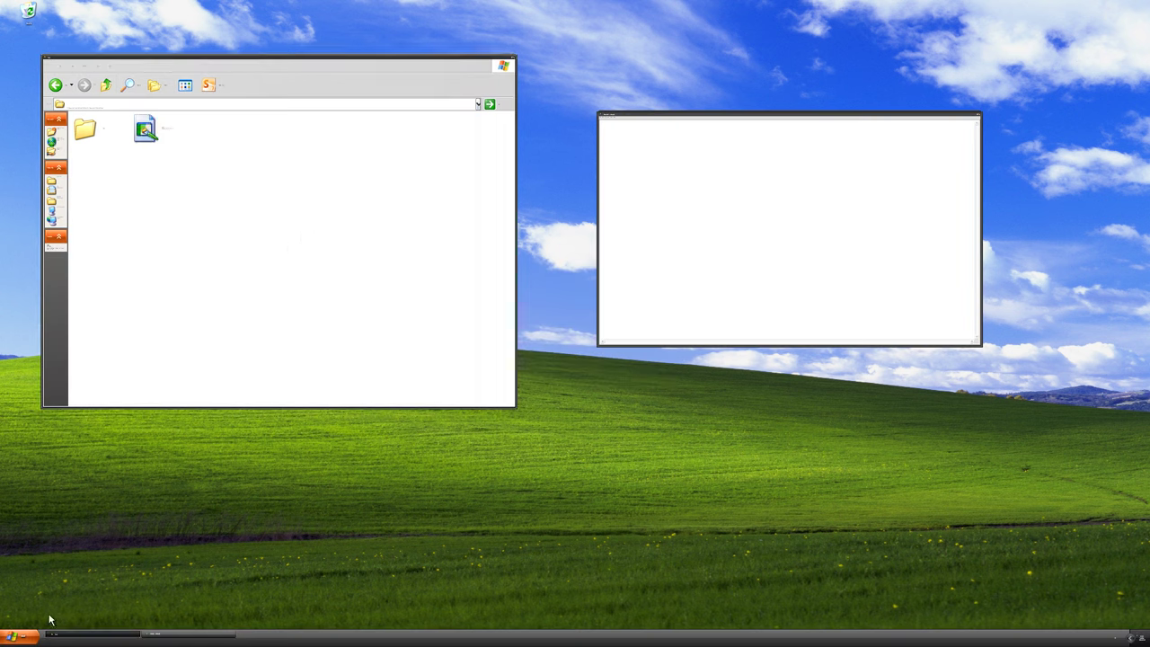
View the Start menu in the black-and-orange style, and close Notepad and the folder window
click(27, 638)
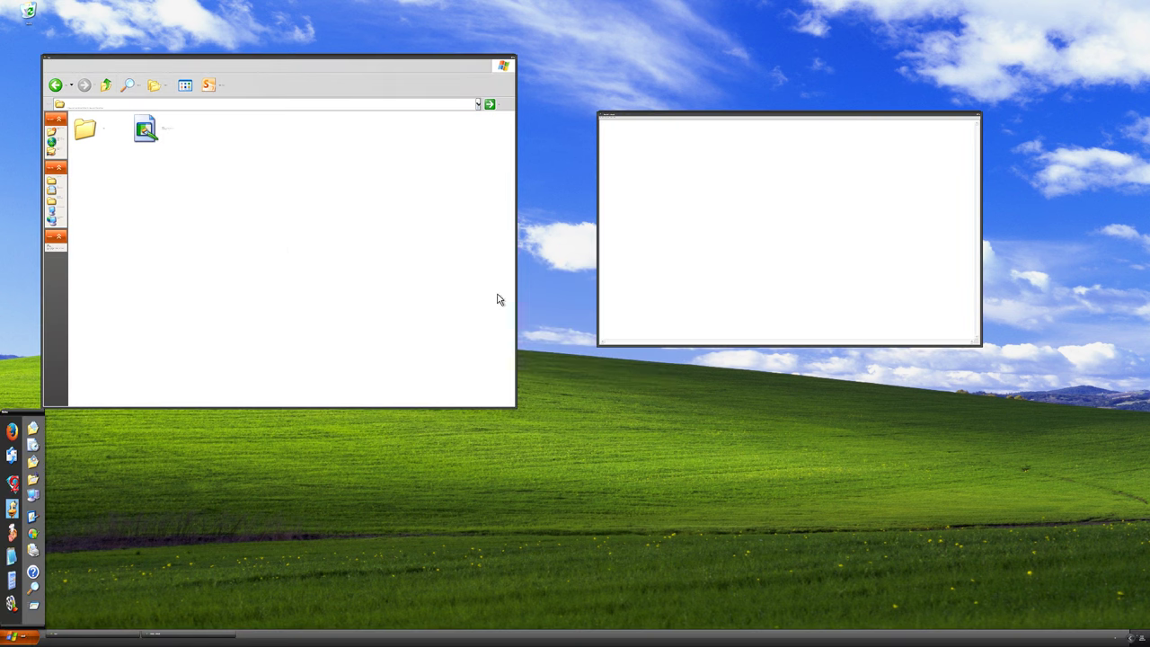
click(980, 120)
click(979, 117)
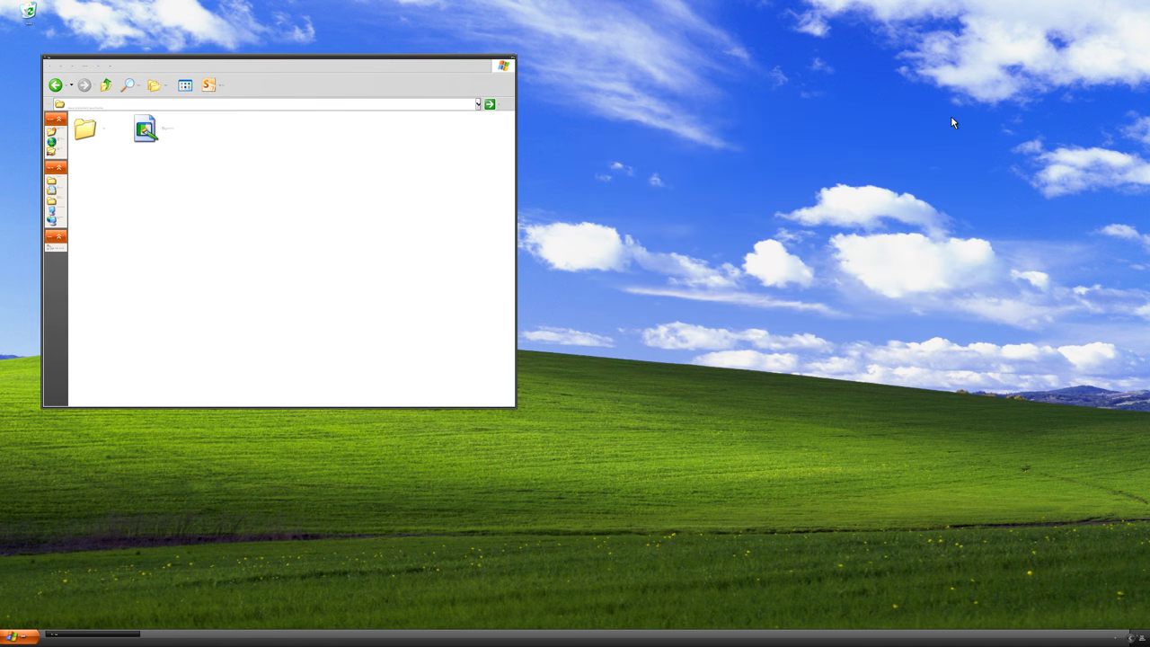
click(516, 61)
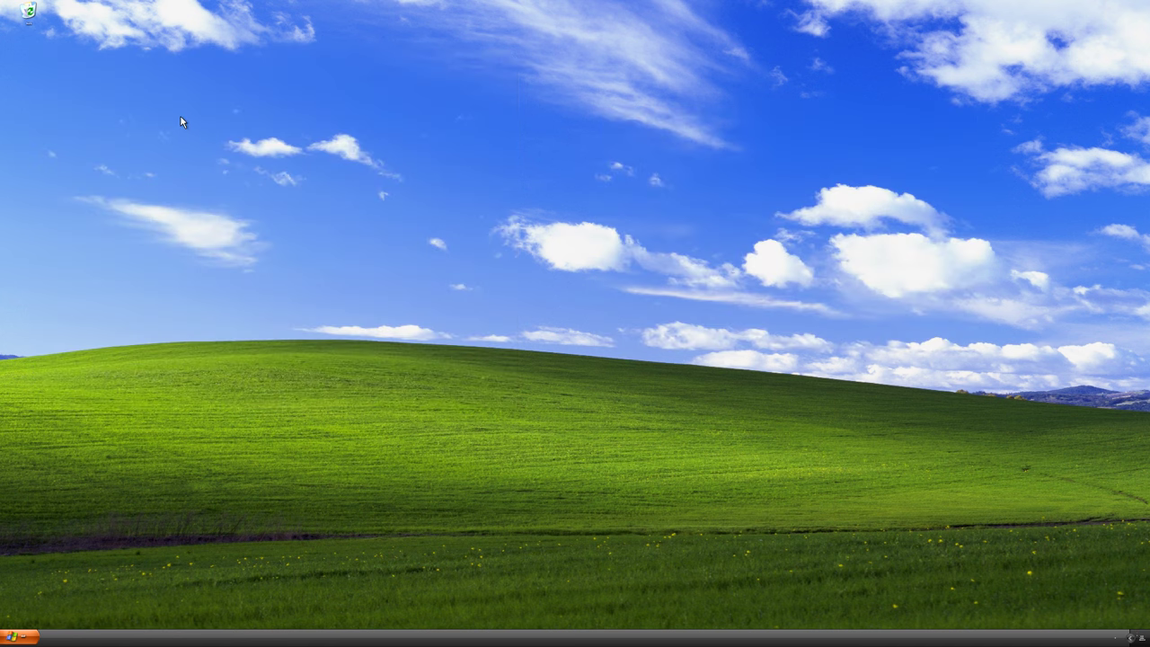
Open the classic Shut Down Windows dialog and confirm it
click(21, 639)
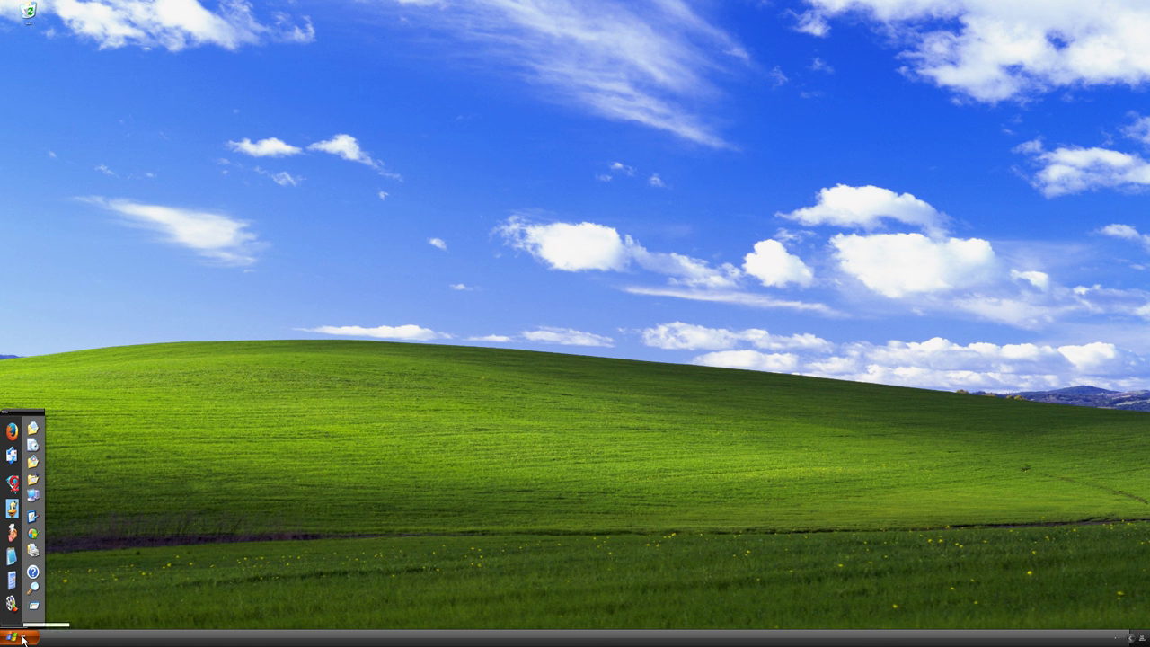
key(u)
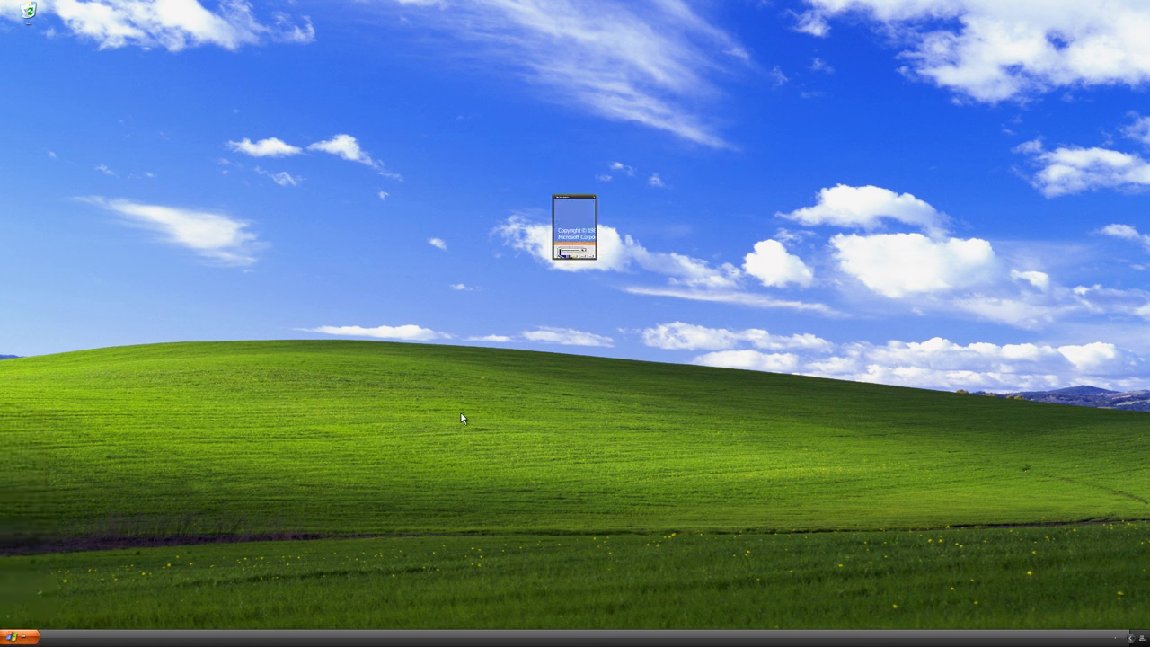
click(573, 255)
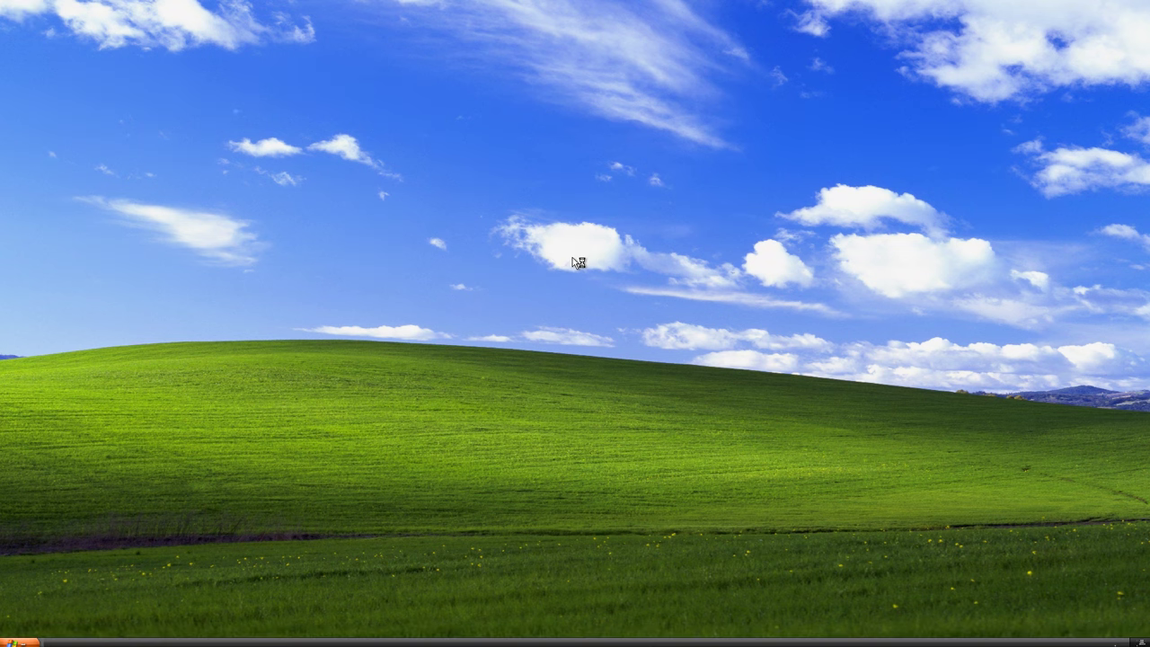